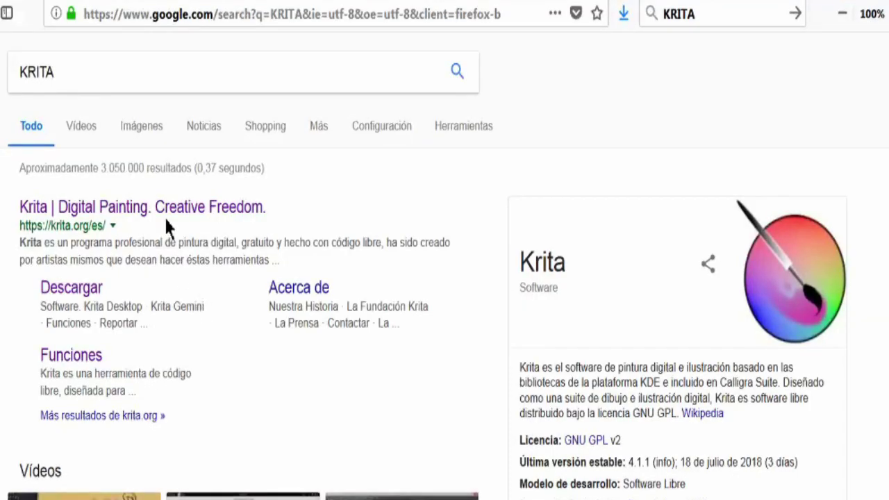
# Open the official Krita site and check the PC's processor and RAM in Control Panel
pyautogui.click(166, 215)
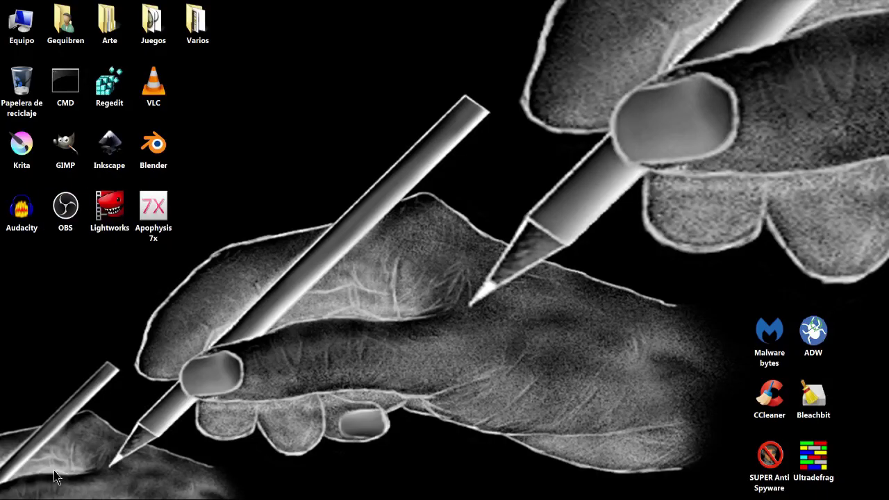
pyautogui.press('super')
pyautogui.click(208, 391)
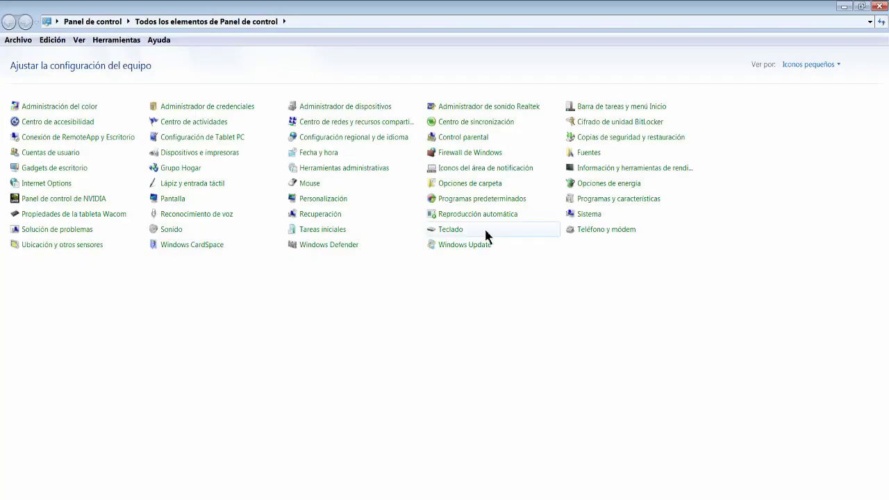
pyautogui.click(589, 214)
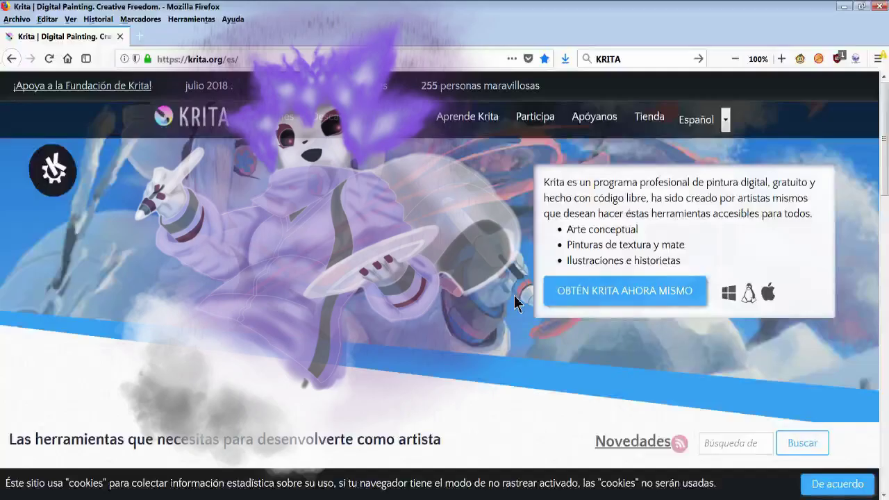
# Download the Krita 4.1.1 Windows 64-bit installer from the 'Todas las versiones' page
pyautogui.click(587, 294)
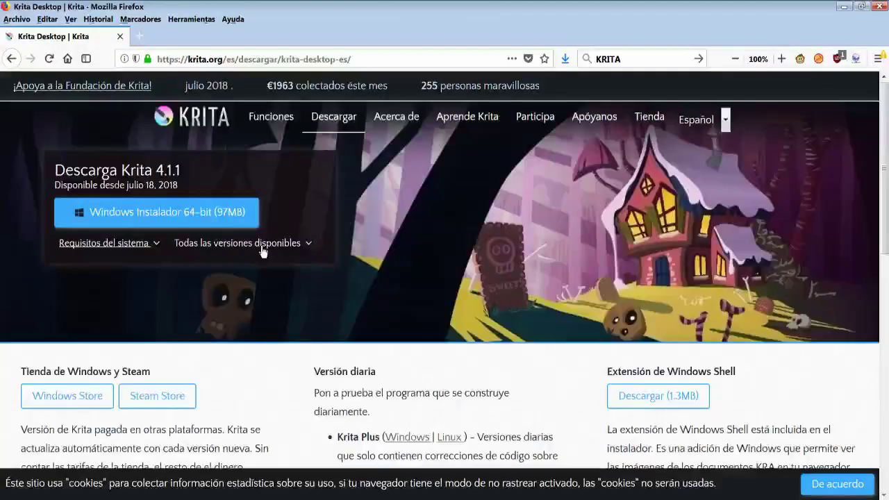
pyautogui.click(261, 247)
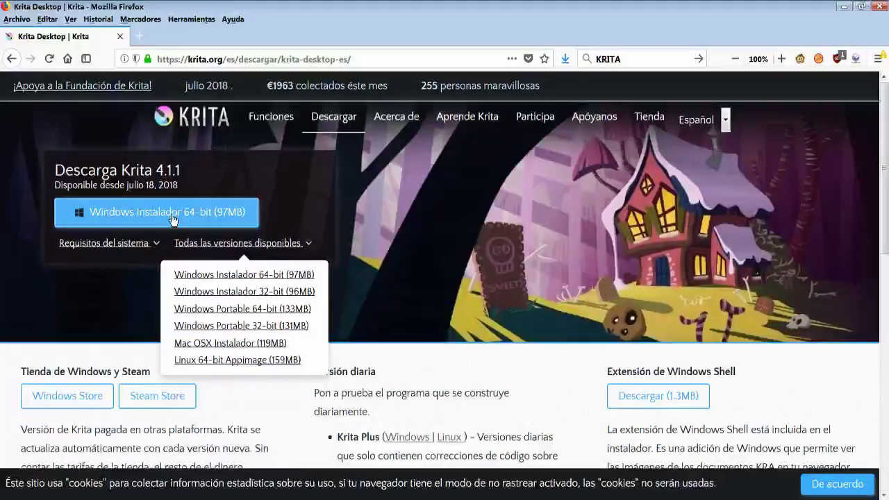
pyautogui.click(173, 220)
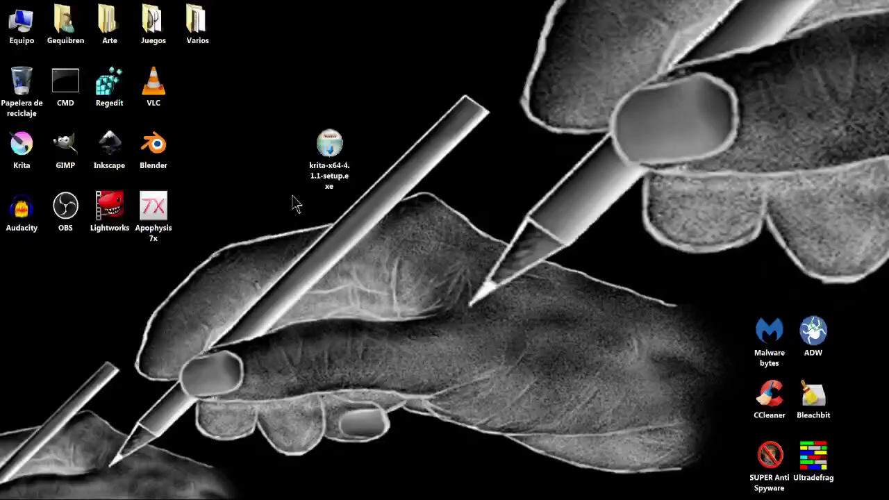
# Run the Krita setup, accept the licence and keep the default install folder
pyautogui.doubleClick(330, 147)
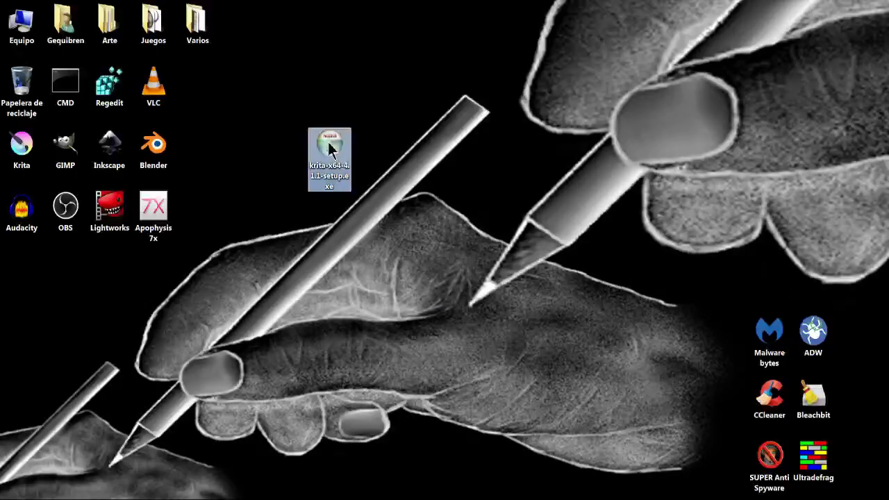
pyautogui.click(479, 268)
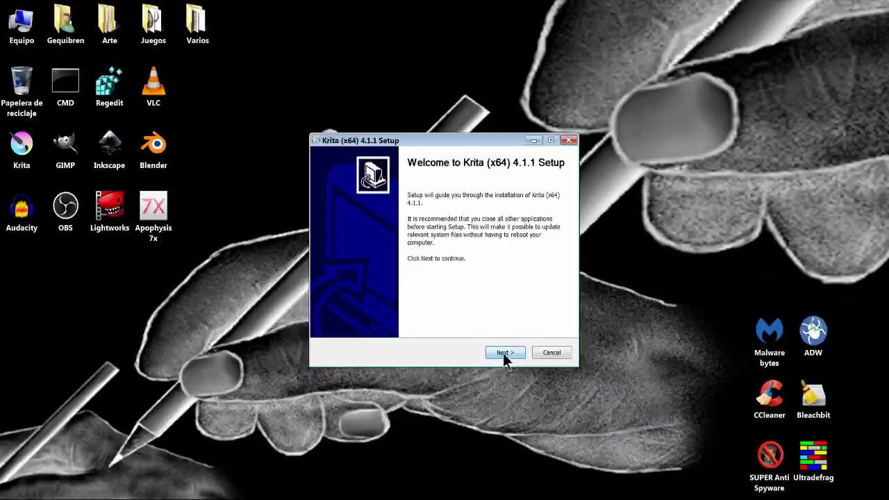
pyautogui.click(505, 354)
pyautogui.press('space')
pyautogui.click(505, 353)
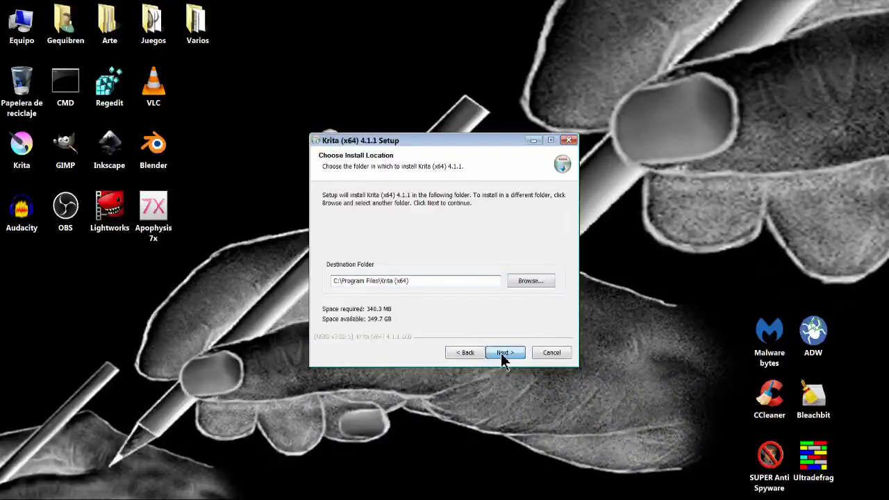
pyautogui.click(505, 353)
# Finish installing Krita 4.1.1 with the desktop shortcut and launch it from the desktop
pyautogui.click(505, 353)
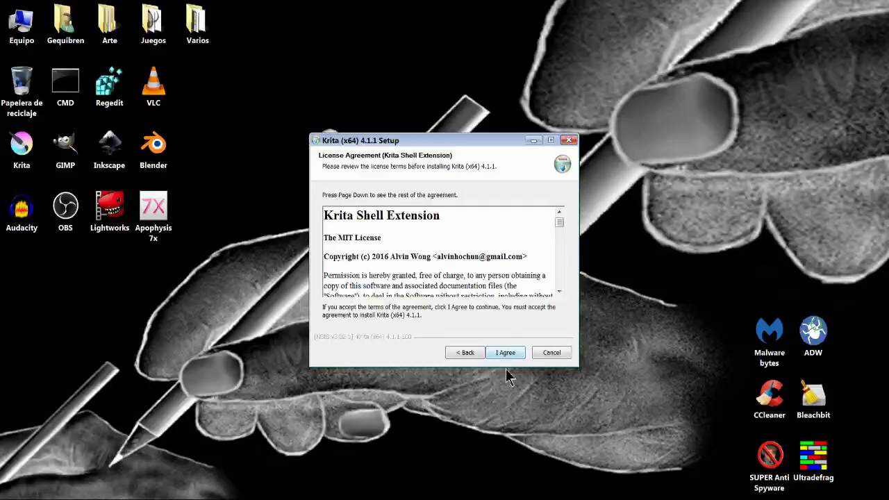
pyautogui.click(505, 353)
pyautogui.click(505, 353)
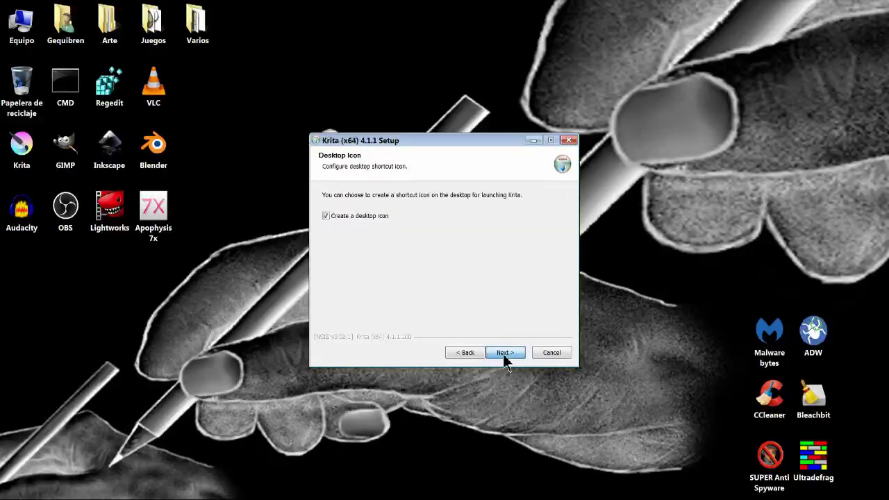
pyautogui.click(505, 353)
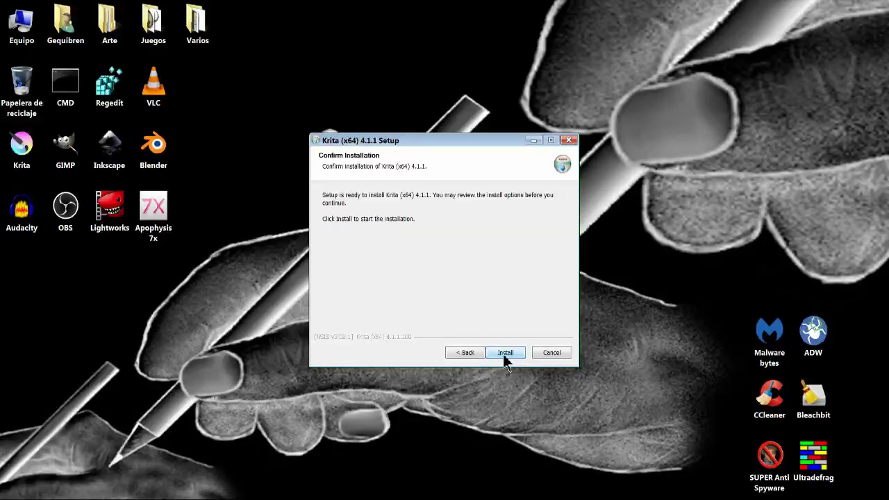
pyautogui.doubleClick(28, 149)
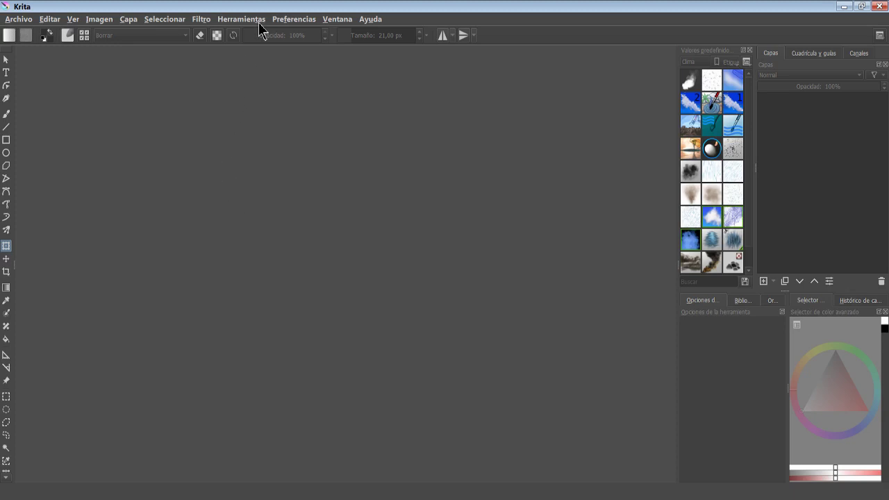
pyautogui.click(286, 21)
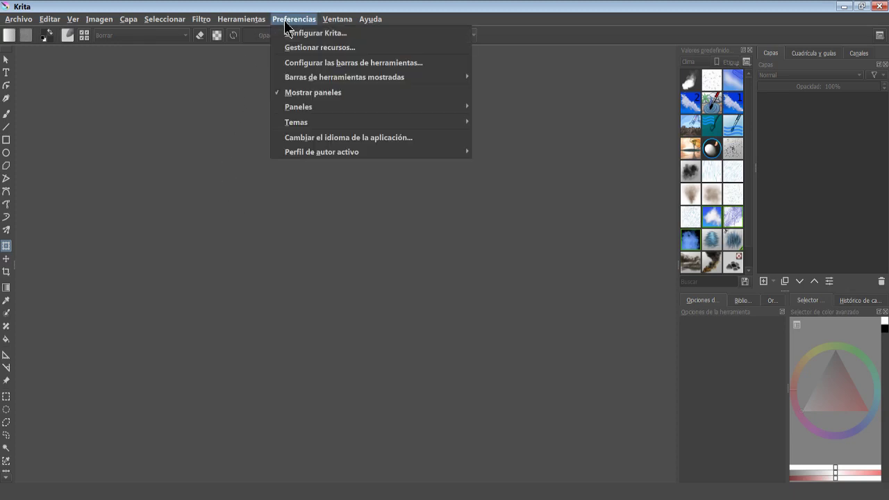
pyautogui.click(305, 136)
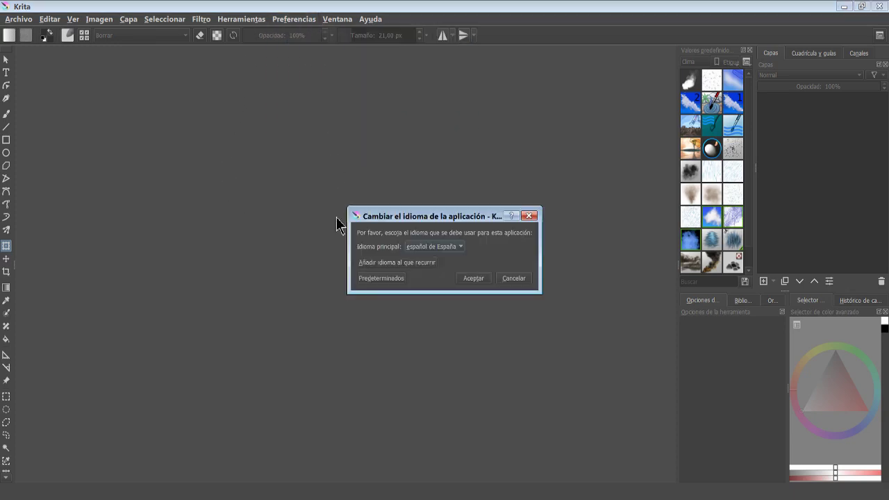
pyautogui.click(450, 248)
pyautogui.click(386, 219)
pyautogui.click(478, 278)
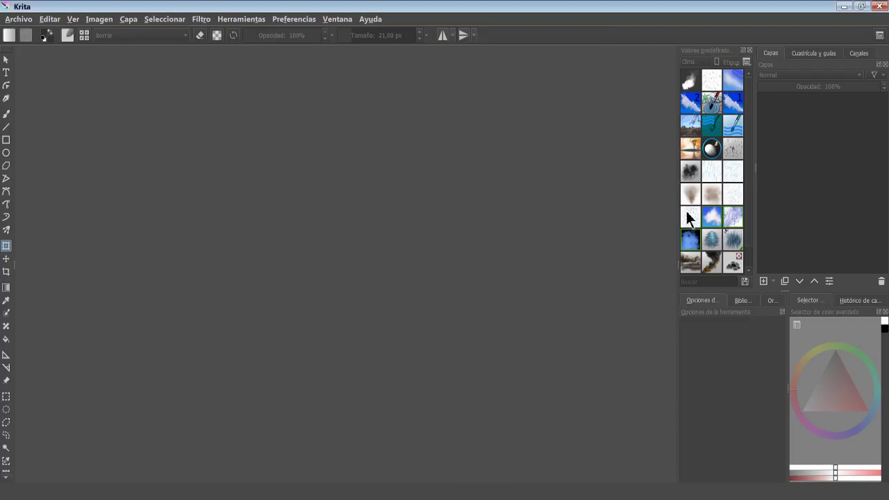
pyautogui.click(880, 7)
pyautogui.doubleClick(28, 148)
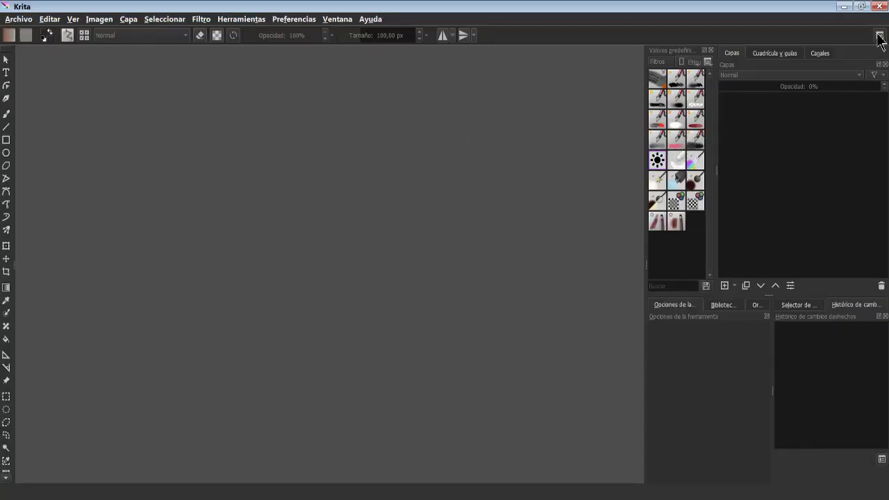
# Create a new 1280×720 document with a cream canvas
pyautogui.click(18, 19)
pyautogui.click(32, 32)
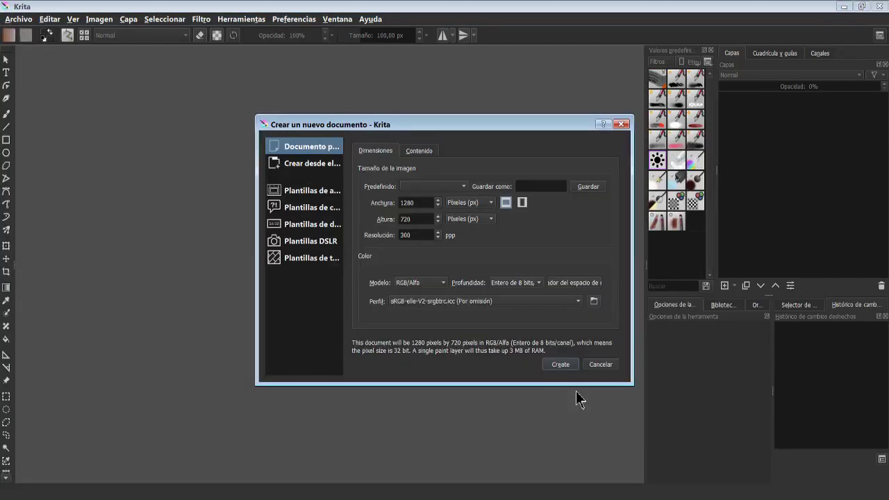
pyautogui.click(564, 372)
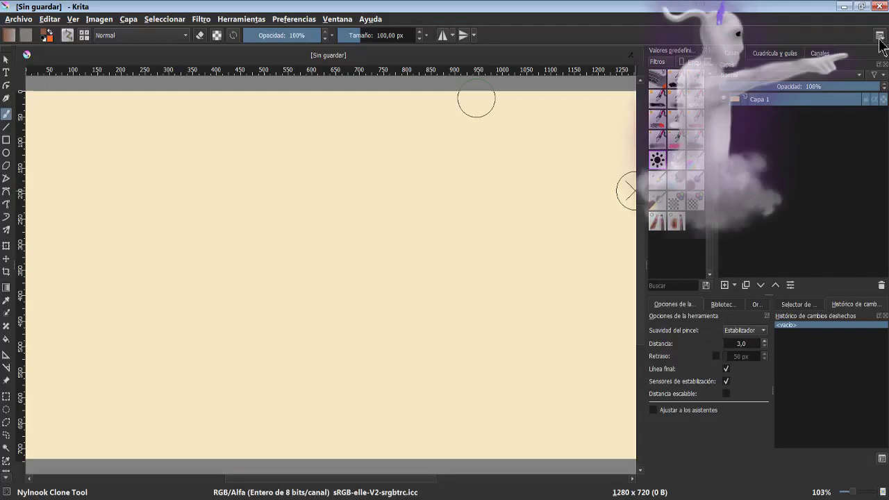
# Switch the workspace to Default, then to GequibrenArt
pyautogui.click(879, 34)
pyautogui.scroll(-1, 806, 124)
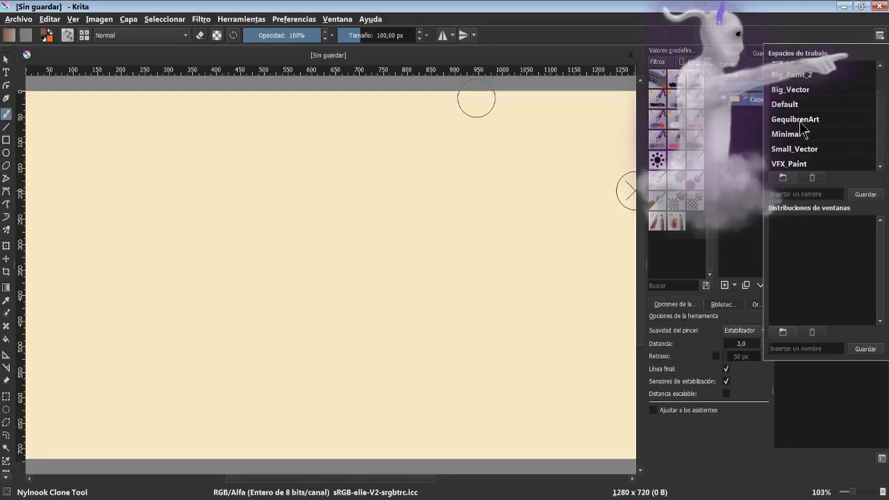
pyautogui.click(781, 105)
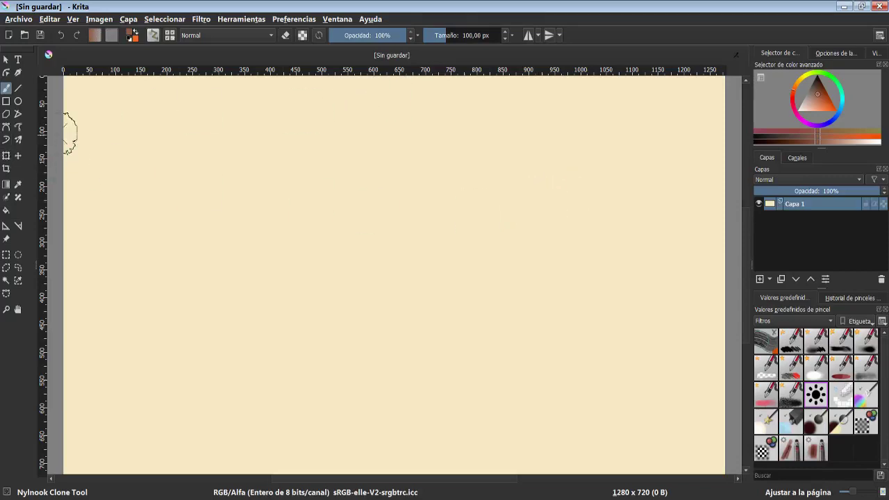
pyautogui.click(879, 36)
pyautogui.click(798, 120)
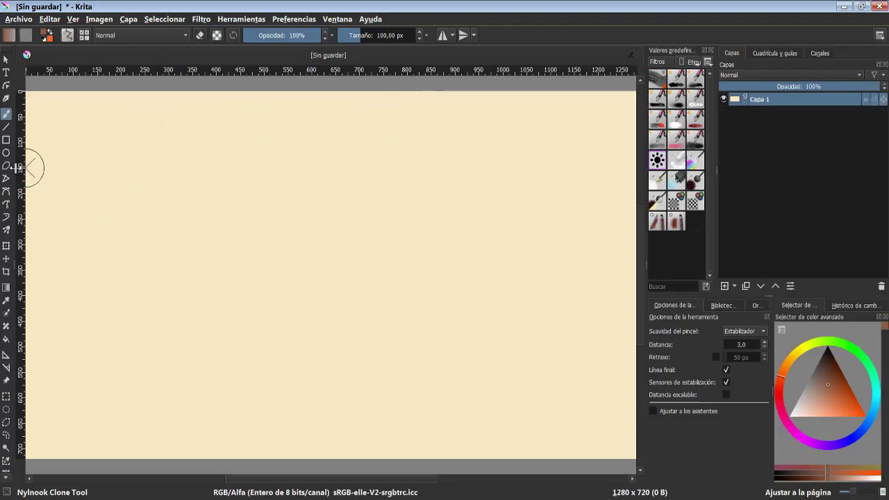
# Widen the toolbox, resize the side panels, and float then redock the layers panel
pyautogui.moveTo(11, 172); pyautogui.dragTo(136, 172)
pyautogui.moveTo(643, 174)
pyautogui.mouseDown()
pyautogui.moveTo(357, 188)
pyautogui.moveTo(548, 182)
pyautogui.moveTo(714, 229)
pyautogui.mouseUp()
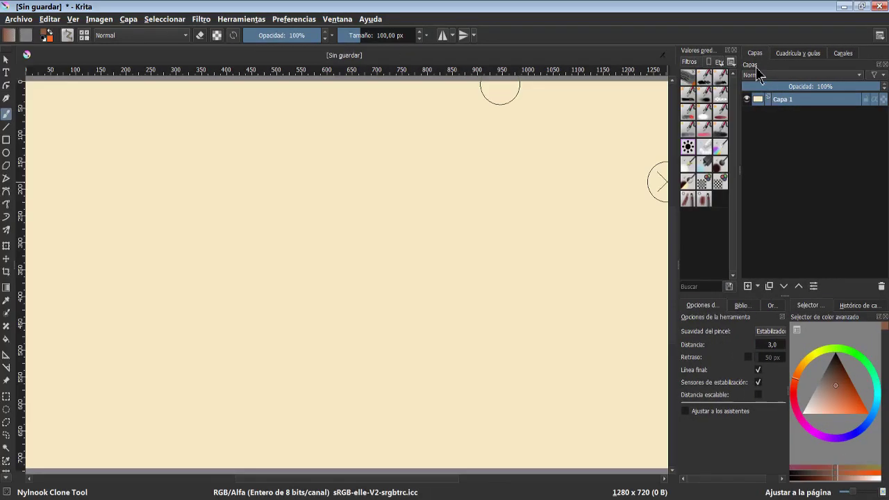
pyautogui.doubleClick(760, 67)
pyautogui.moveTo(659, 135)
pyautogui.mouseDown()
pyautogui.moveTo(348, 162)
pyautogui.moveTo(341, 368)
pyautogui.moveTo(725, 75)
pyautogui.moveTo(574, 115)
pyautogui.moveTo(758, 73)
pyautogui.moveTo(423, 184)
pyautogui.moveTo(764, 125)
pyautogui.moveTo(879, 93)
pyautogui.moveTo(810, 88)
pyautogui.moveTo(808, 115)
pyautogui.moveTo(734, 114)
pyautogui.moveTo(763, 97)
pyautogui.moveTo(794, 104)
pyautogui.mouseUp()
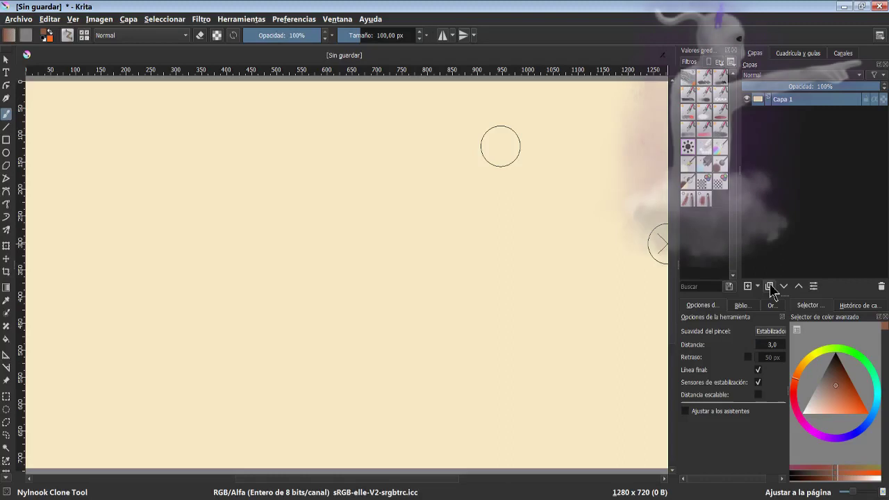
pyautogui.moveTo(880, 64)
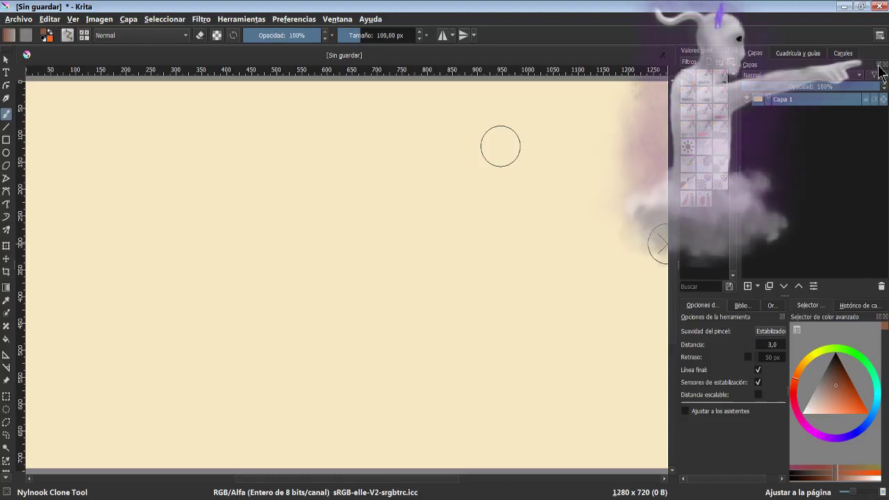
pyautogui.click(879, 65)
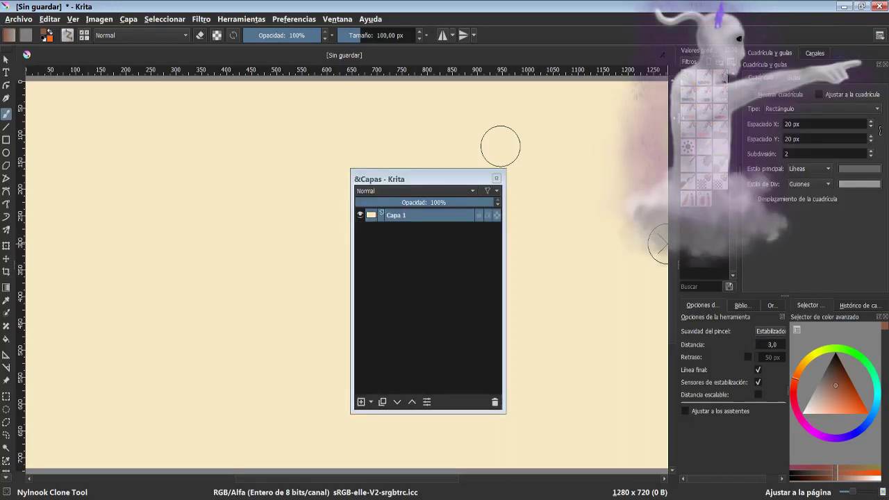
pyautogui.moveTo(432, 182); pyautogui.dragTo(805, 106)
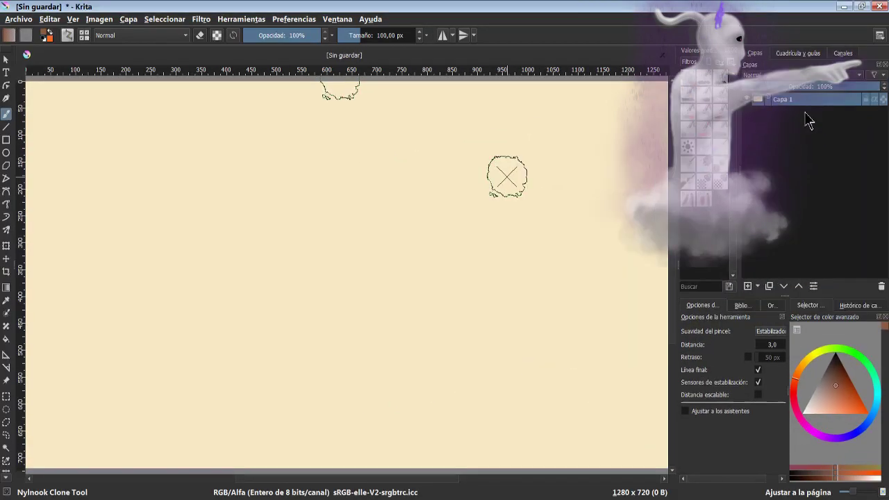
pyautogui.click(884, 66)
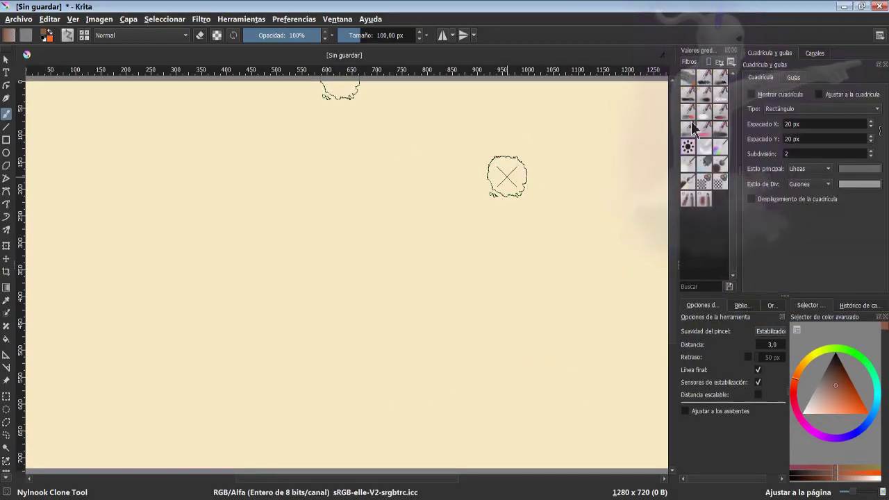
# Add the Capas panel showing Capa 1 and widen the brush presets to three columns
pyautogui.click(296, 21)
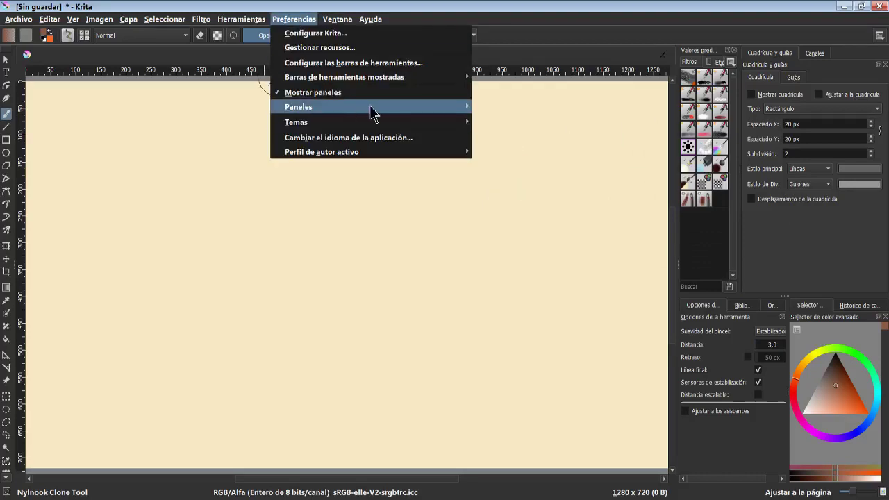
pyautogui.moveTo(299, 107)
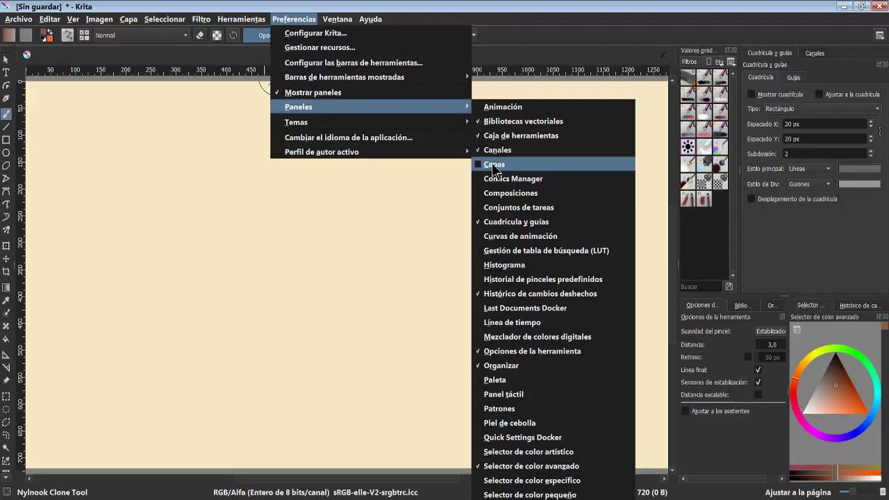
pyautogui.click(494, 165)
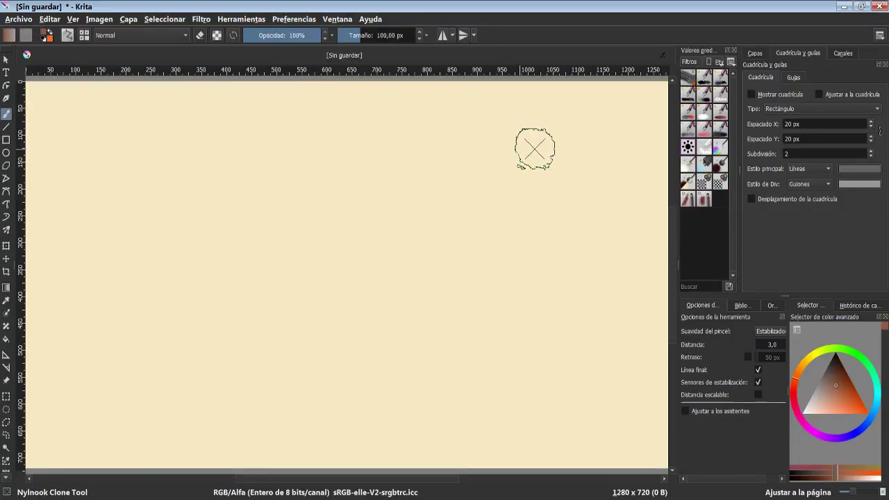
pyautogui.click(756, 53)
pyautogui.moveTo(739, 208)
pyautogui.mouseDown()
pyautogui.moveTo(764, 207)
pyautogui.moveTo(756, 209)
pyautogui.mouseUp()
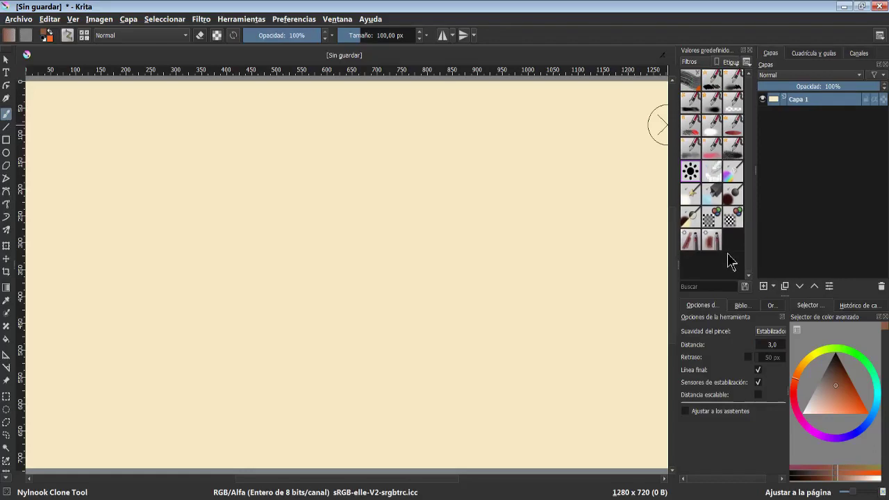
pyautogui.keyDown('ctrl'); pyautogui.scroll(2, 731, 261); pyautogui.keyUp('ctrl')
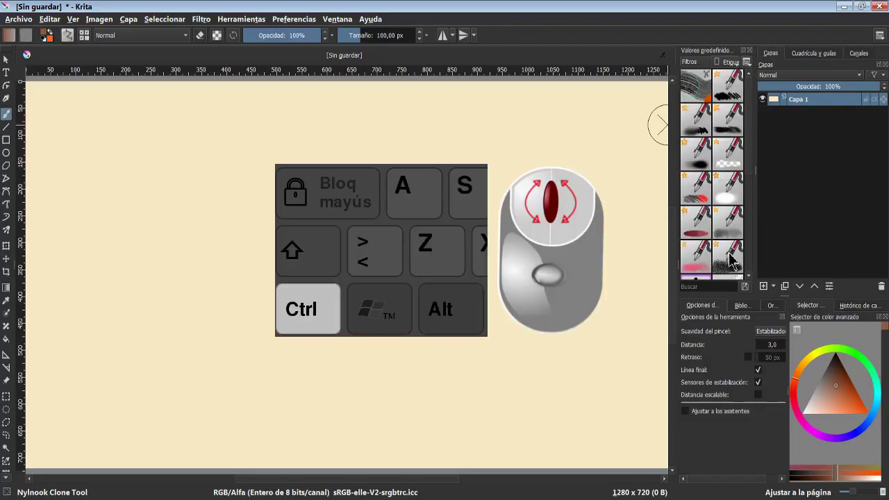
# Zoom the canvas in and out, then switch to the Pan tool
pyautogui.keyDown('ctrl'); pyautogui.scroll(-1, 731, 258); pyautogui.keyUp('ctrl')
pyautogui.keyDown('ctrl'); pyautogui.scroll(-1, 731, 258); pyautogui.keyUp('ctrl')
pyautogui.keyDown('ctrl'); pyautogui.scroll(1, 730, 257); pyautogui.keyUp('ctrl')
pyautogui.keyDown('ctrl'); pyautogui.scroll(1, 723, 240); pyautogui.keyUp('ctrl')
pyautogui.keyDown('ctrl'); pyautogui.scroll(-3, 723, 236); pyautogui.keyUp('ctrl')
pyautogui.keyDown('ctrl'); pyautogui.scroll(2, 723, 236); pyautogui.keyUp('ctrl')
pyautogui.keyDown('ctrl'); pyautogui.scroll(-2, 723, 236); pyautogui.keyUp('ctrl')
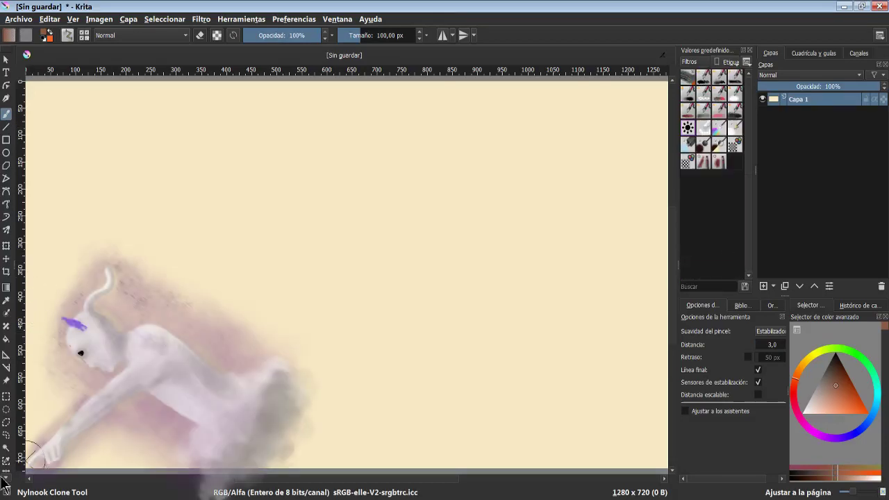
pyautogui.click(6, 472)
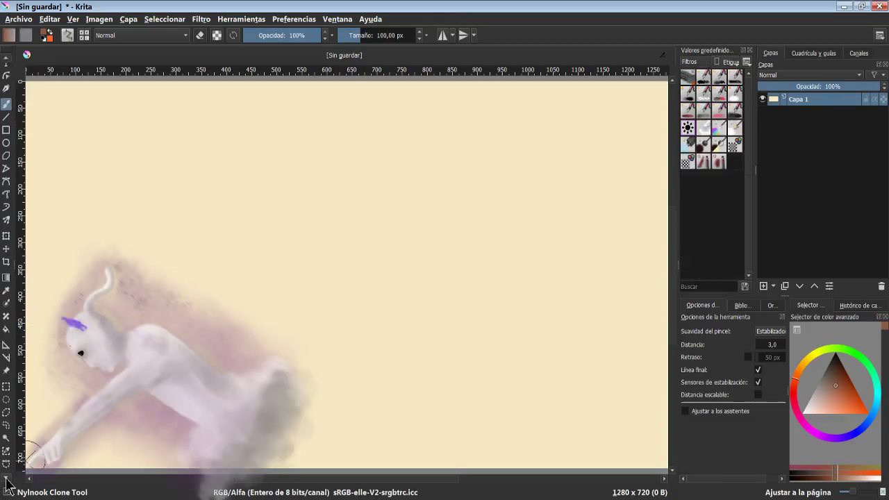
pyautogui.click(6, 475)
pyautogui.scroll(2, 7, 157)
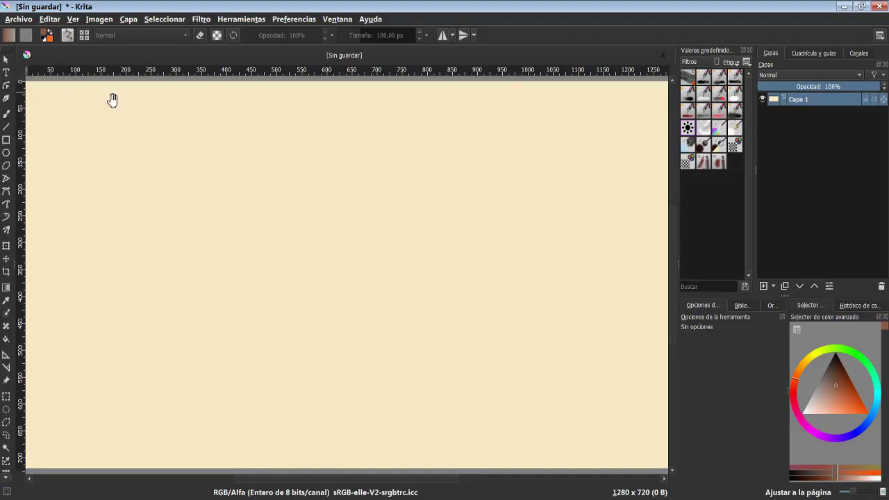
# Browse the Biblio, Organizar, Opciones and undo history tabs, then select the Rectangle tool
pyautogui.click(742, 309)
pyautogui.click(742, 305)
pyautogui.click(772, 306)
pyautogui.click(703, 307)
pyautogui.click(860, 306)
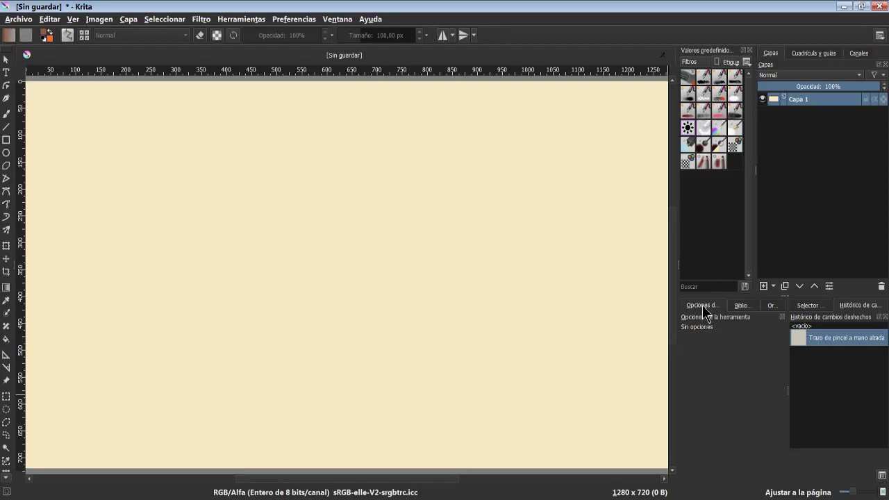
pyautogui.click(809, 307)
pyautogui.press('r')
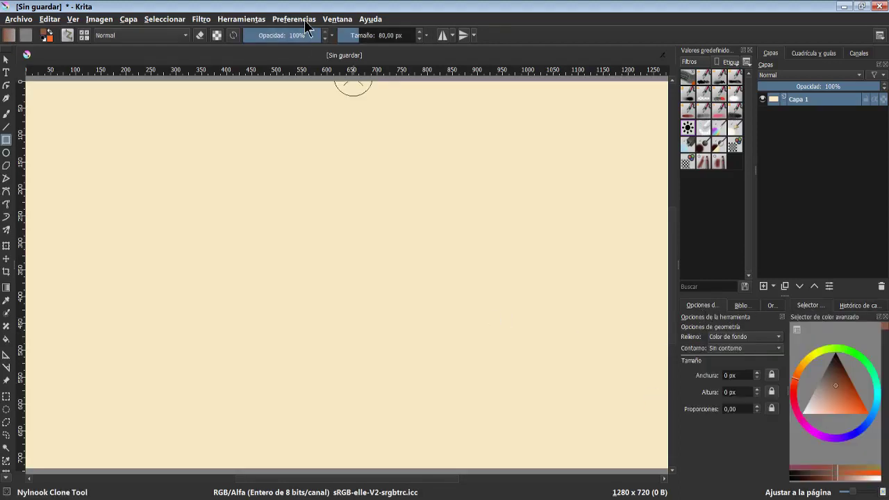
pyautogui.click(306, 21)
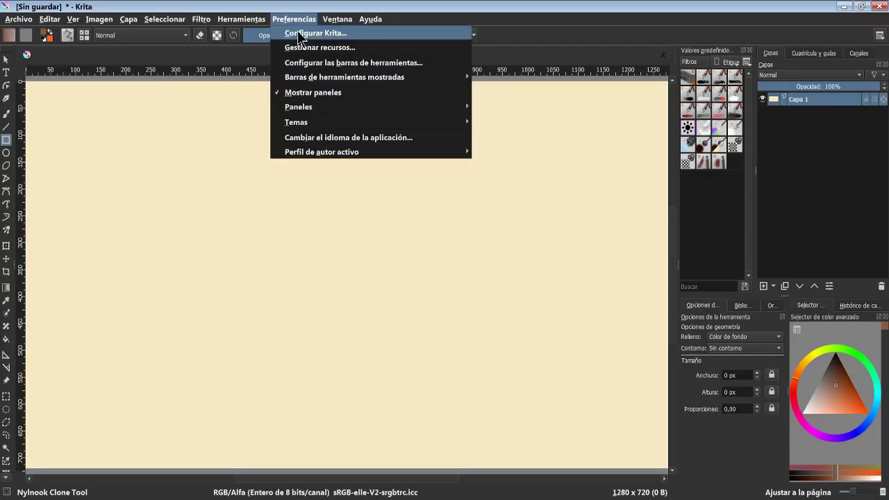
pyautogui.click(301, 35)
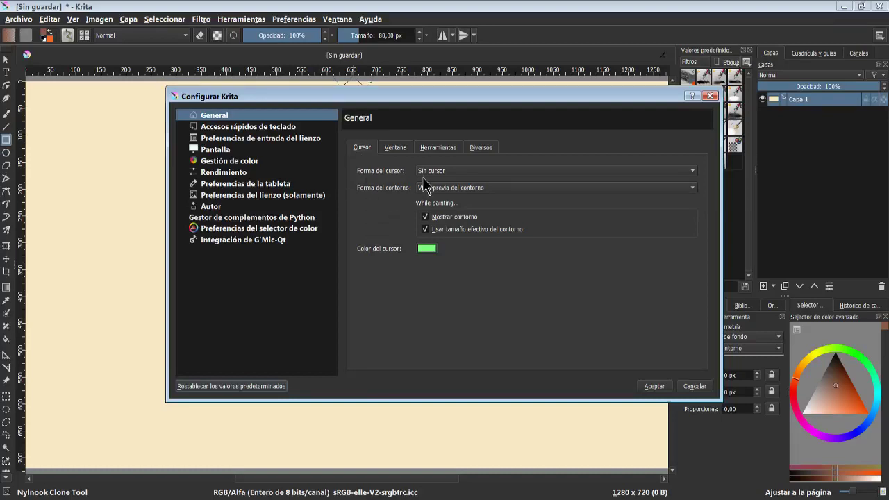
pyautogui.click(457, 173)
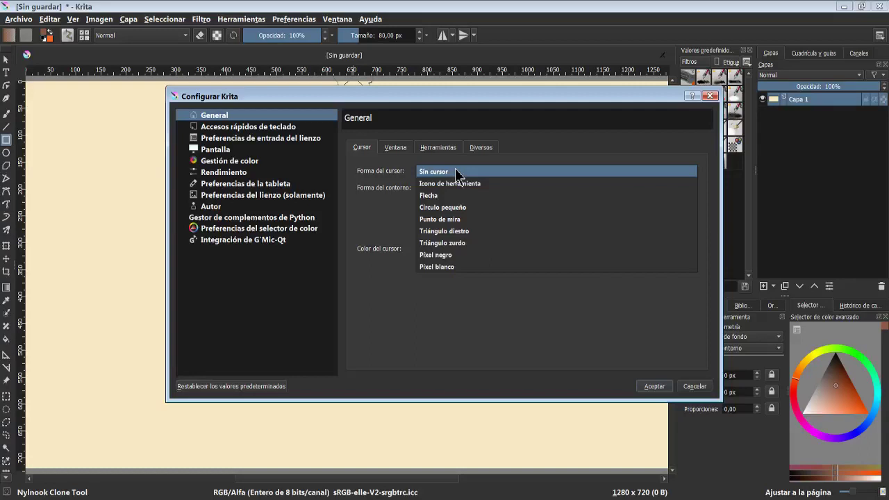
pyautogui.click(457, 173)
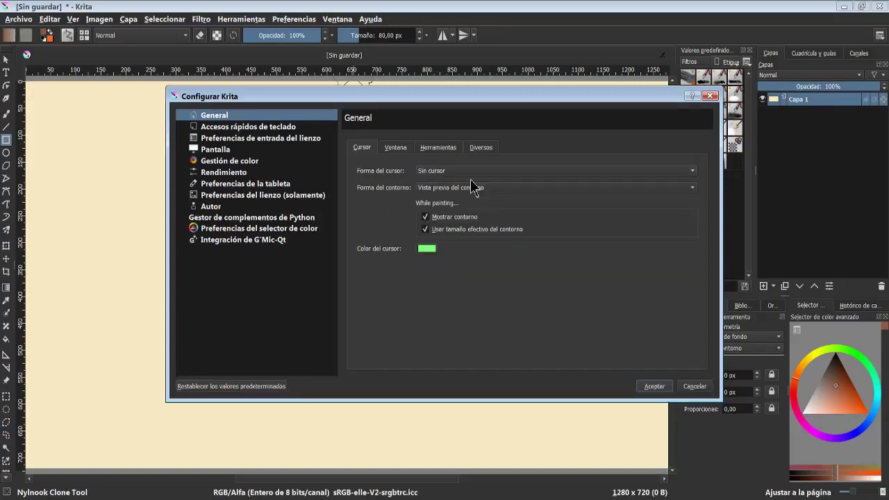
pyautogui.click(652, 387)
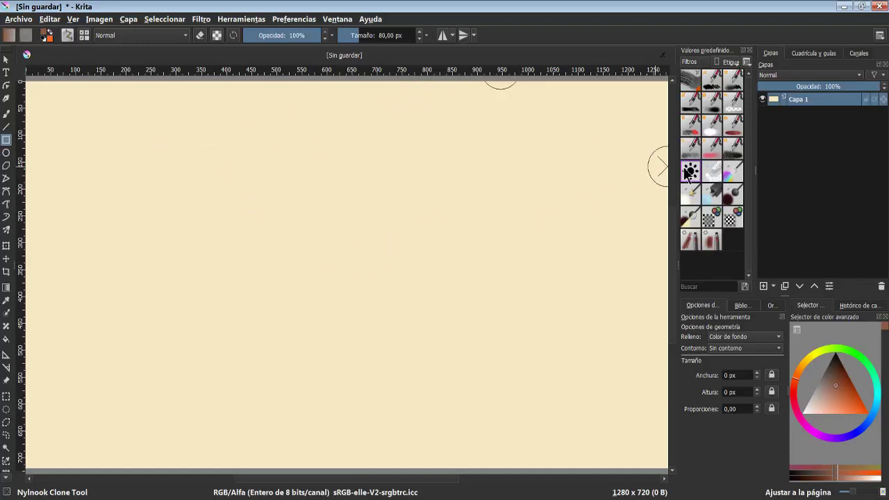
# Select the freehand brush and try Graphite 4B and Pencil 2B before settling on Pencil 4B
pyautogui.click(691, 170)
pyautogui.press('/')
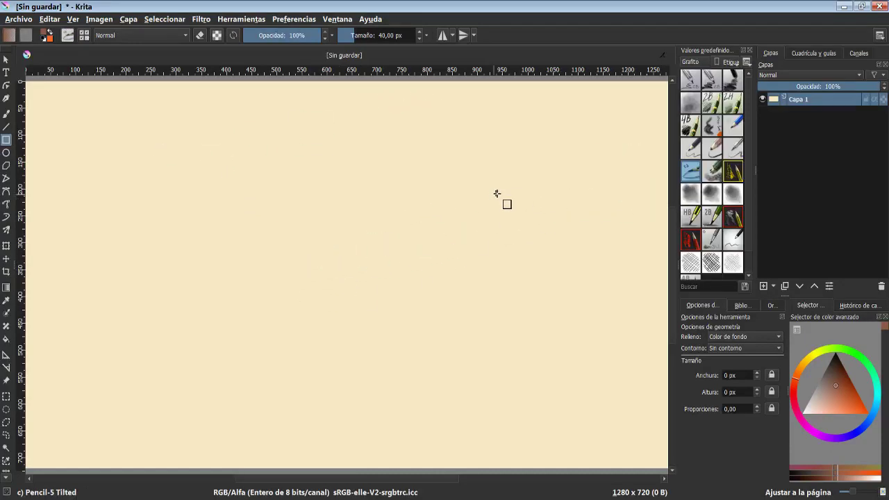
pyautogui.click(6, 113)
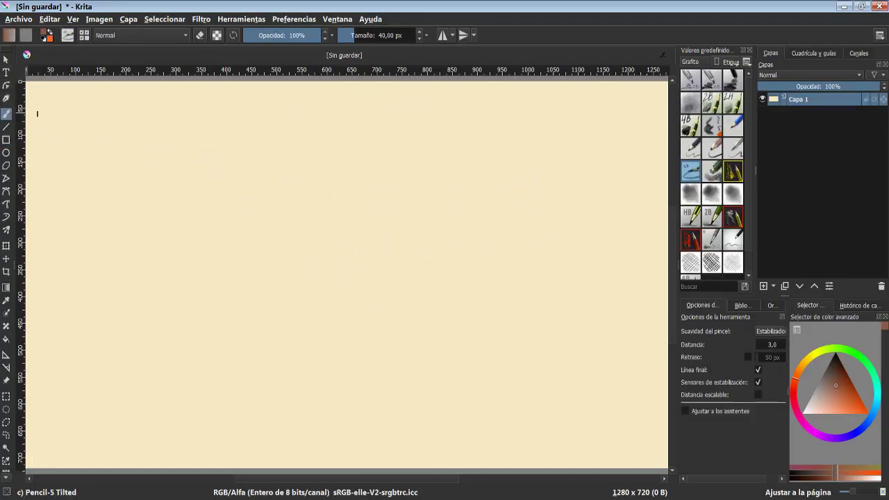
pyautogui.click(690, 193)
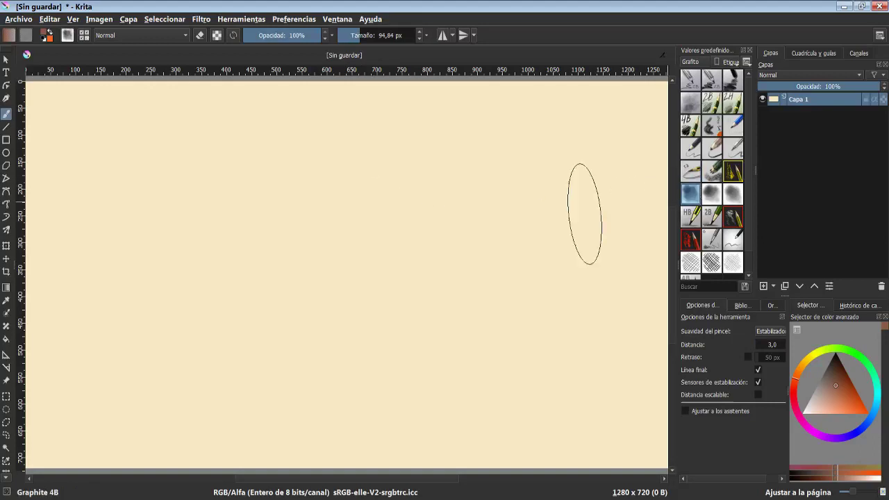
pyautogui.click(706, 221)
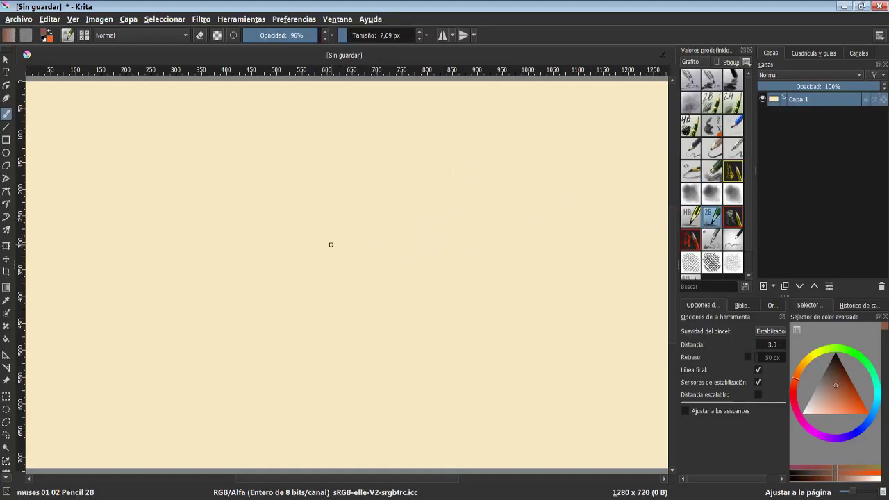
pyautogui.click(686, 263)
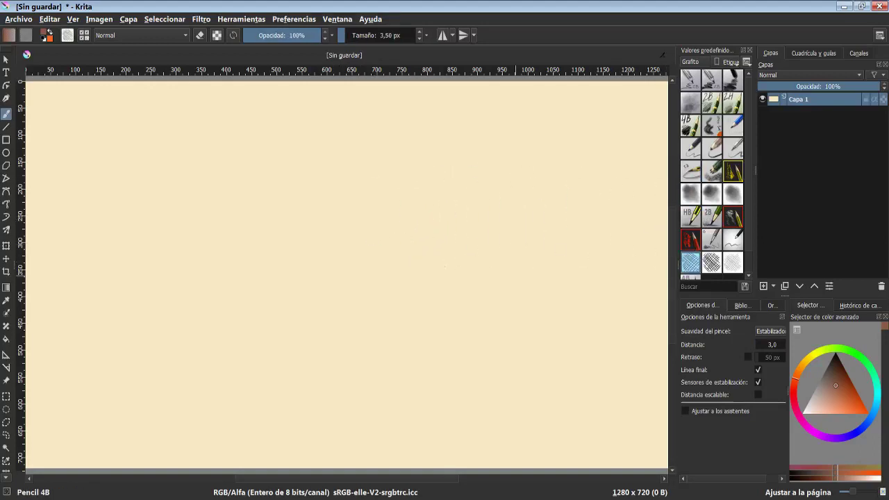
# View the Ventana page of Configurar Krita and close it without changes
pyautogui.click(294, 18)
pyautogui.click(309, 31)
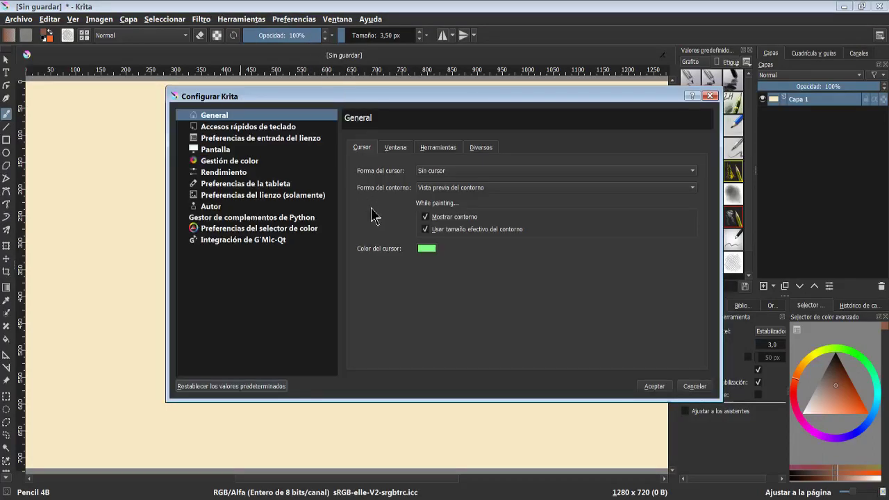
pyautogui.click(396, 147)
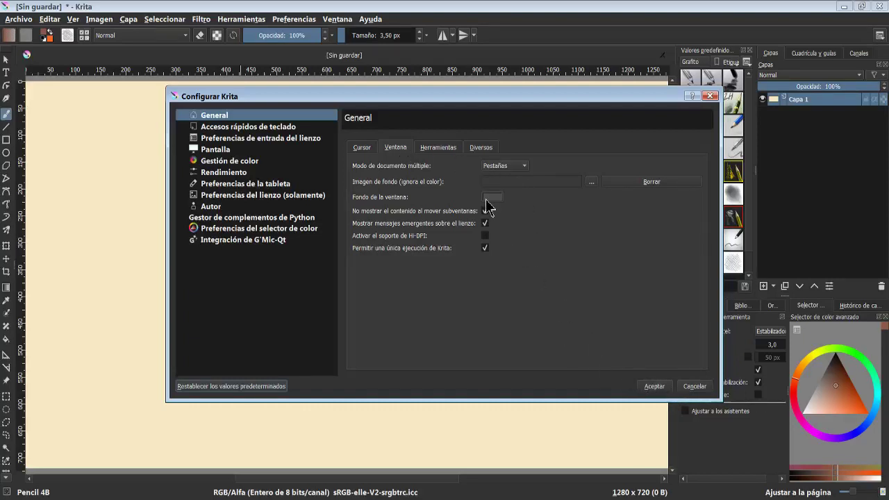
pyautogui.press('Return')
# Create a second 1280 × 720 document and bring up the canvas input preferences
pyautogui.click(19, 19)
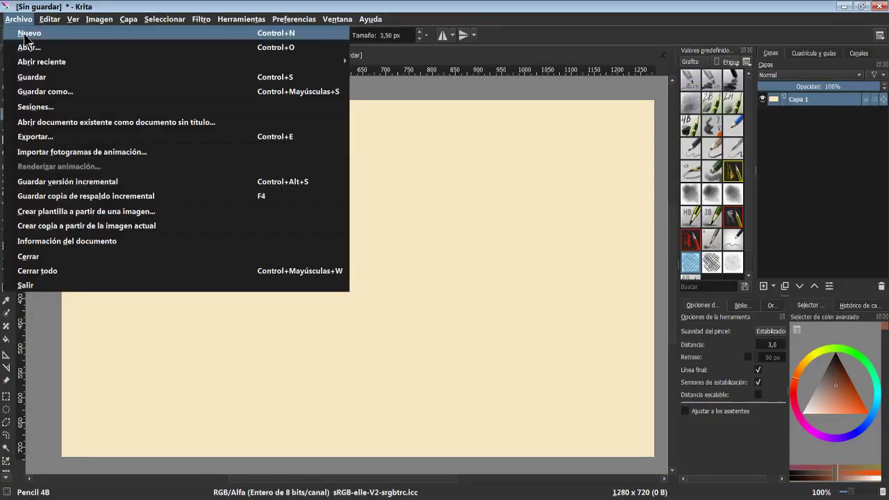
pyautogui.click(28, 33)
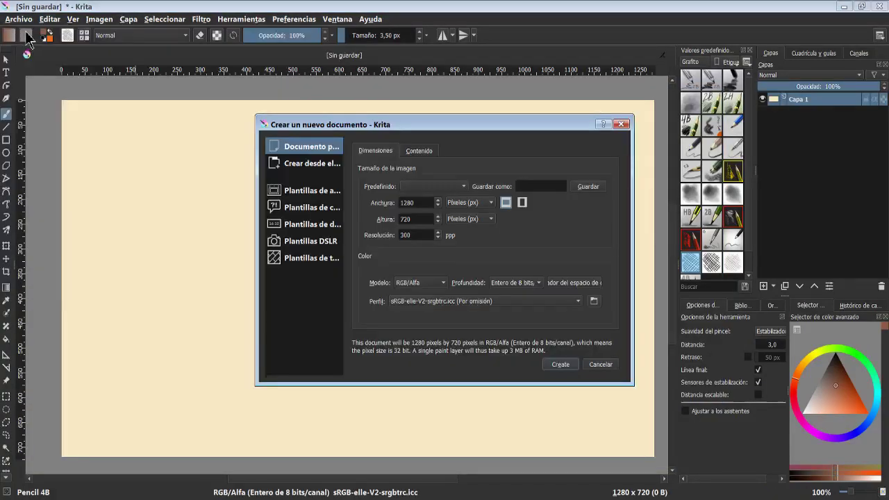
pyautogui.click(559, 365)
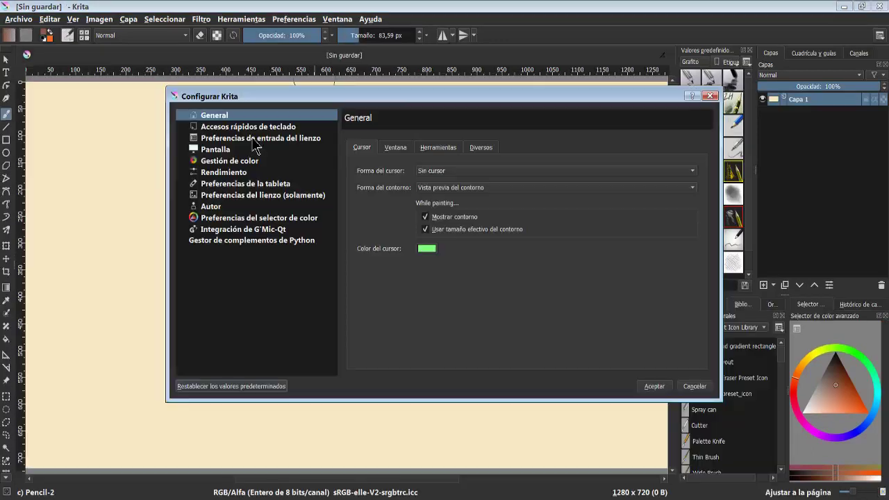
pyautogui.click(252, 139)
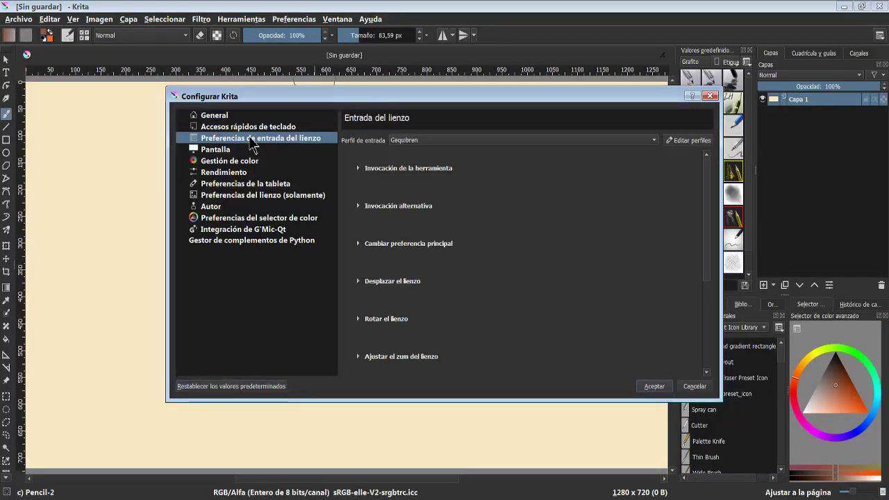
# Give the Blanqueo filter an 'S' shortcut, then clear it again
pyautogui.click(264, 127)
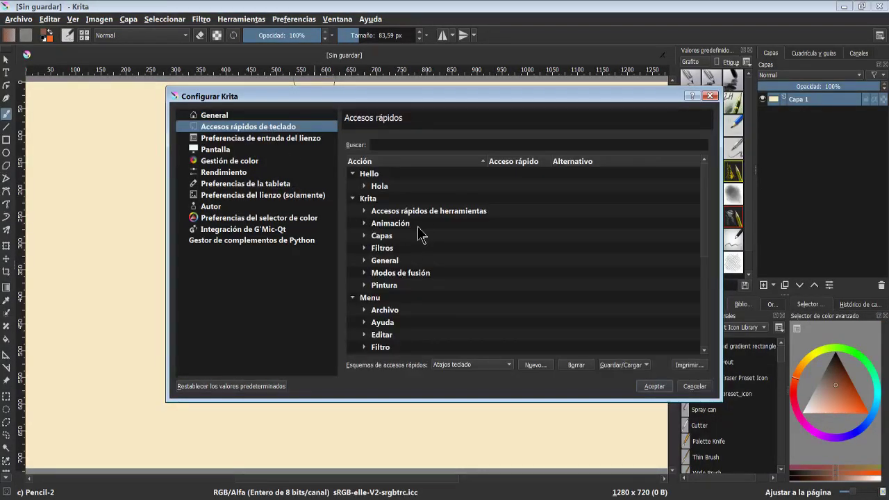
pyautogui.click(365, 248)
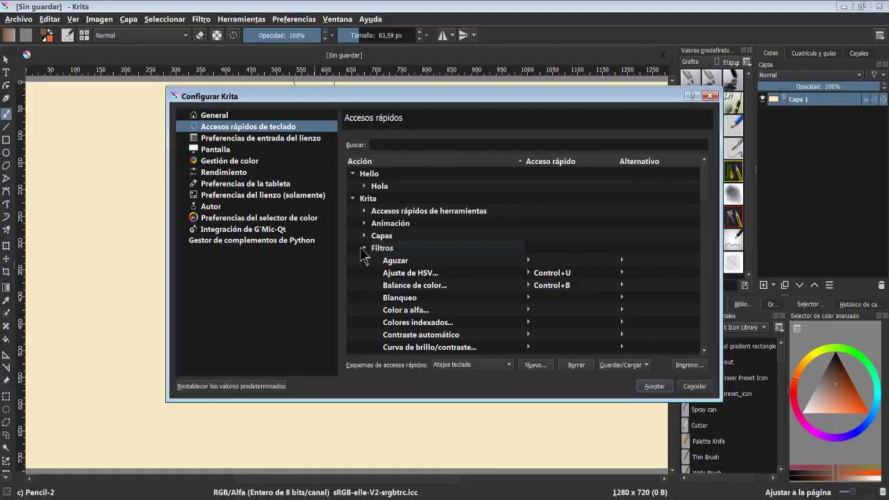
pyautogui.click(540, 298)
pyautogui.click(494, 333)
pyautogui.press('s')
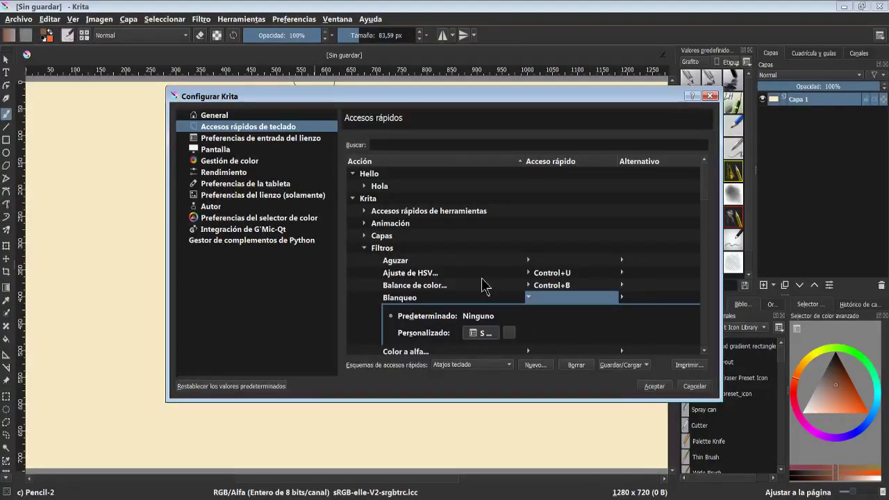
pyautogui.click(482, 285)
pyautogui.click(460, 261)
pyautogui.click(472, 327)
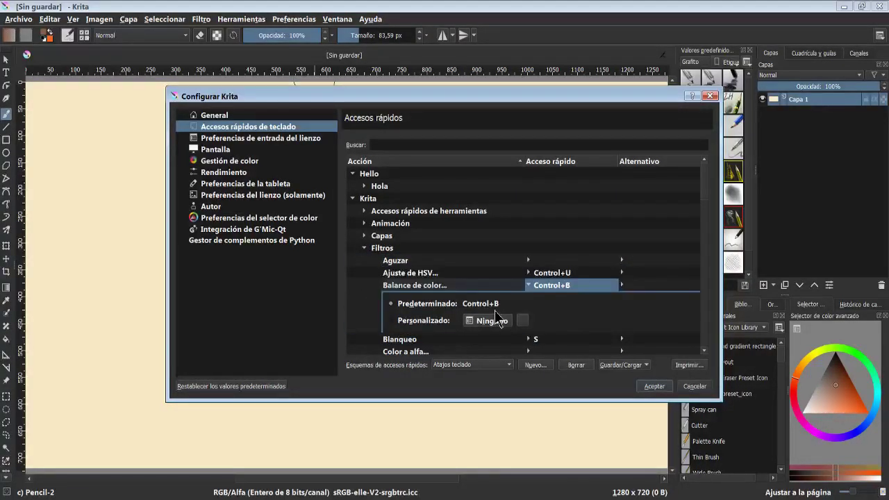
pyautogui.click(485, 340)
pyautogui.click(547, 299)
pyautogui.click(547, 299)
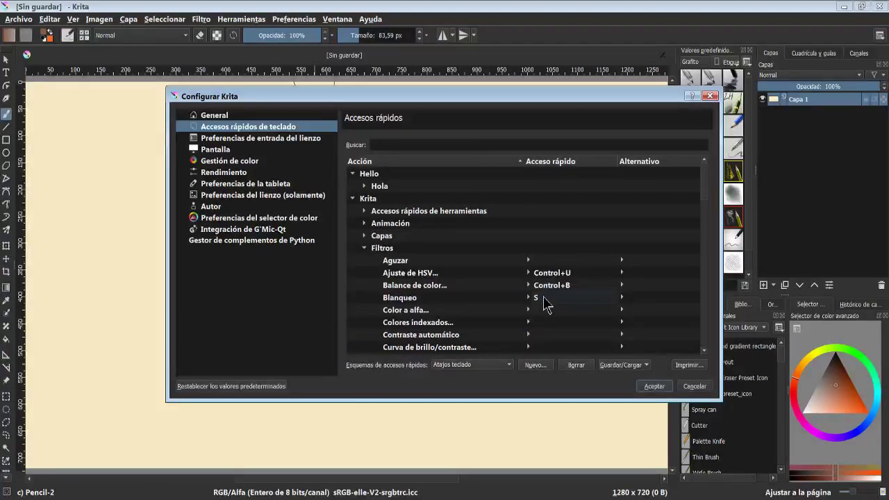
pyautogui.click(543, 299)
pyautogui.click(509, 333)
# Try assigning Ctrl+U to Blanqueo and cancel the conflict with Ajuste de HSV
pyautogui.click(481, 272)
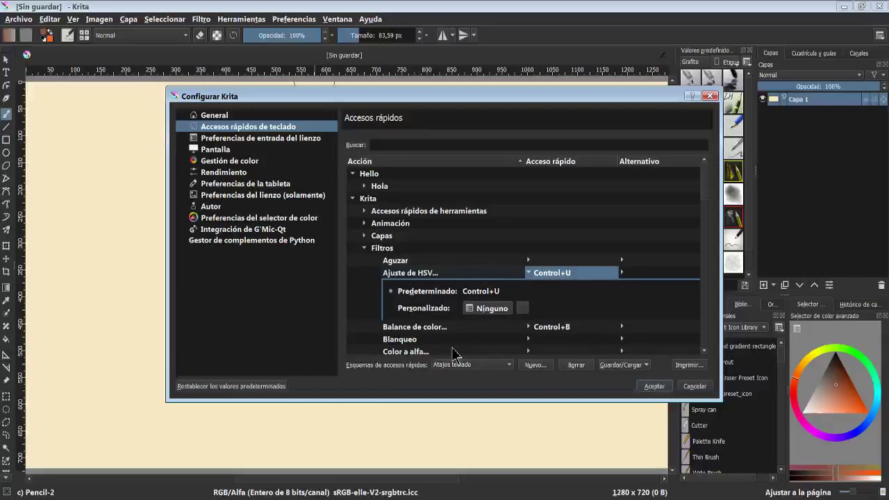
pyautogui.click(478, 274)
pyautogui.click(538, 298)
pyautogui.click(554, 303)
pyautogui.click(554, 303)
pyautogui.click(490, 333)
pyautogui.press('ctrl')
pyautogui.hotkey('ctrl', 'u')
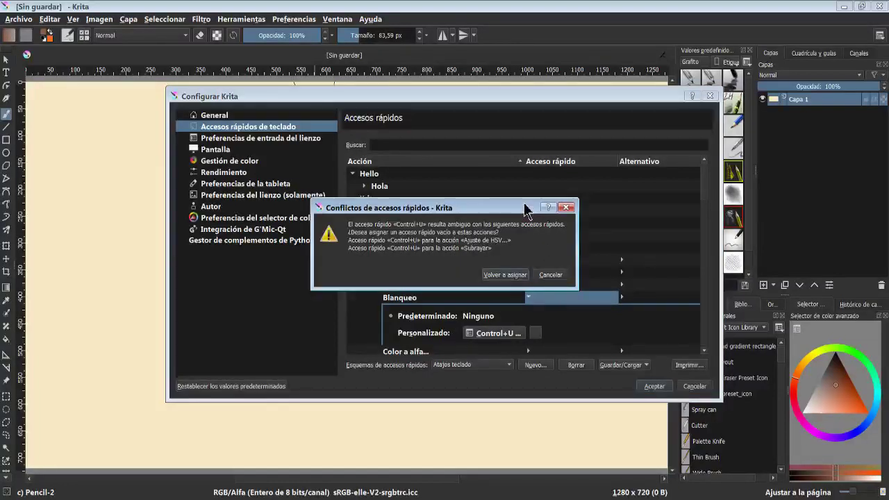
pyautogui.moveTo(526, 208); pyautogui.dragTo(540, 148)
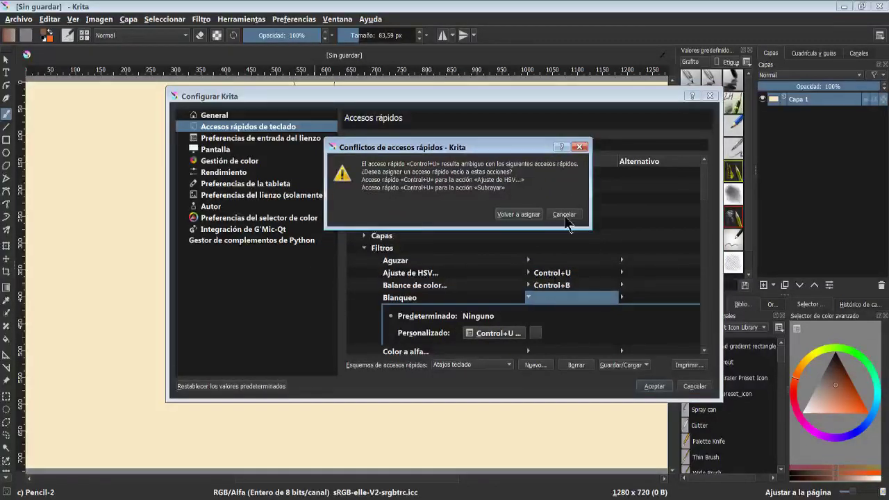
pyautogui.click(565, 215)
# Try the krita_default and photoshop_compatible schemes, then return to Atajos teclado
pyautogui.click(480, 274)
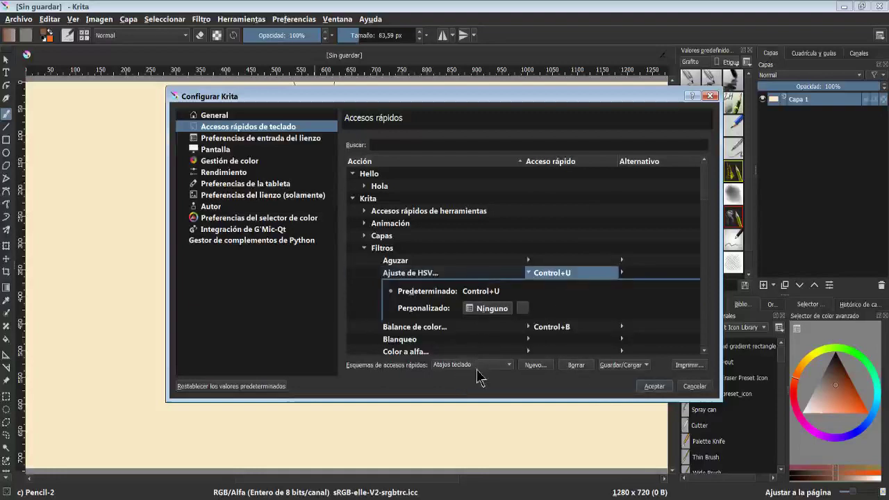
pyautogui.click(517, 375)
pyautogui.click(484, 355)
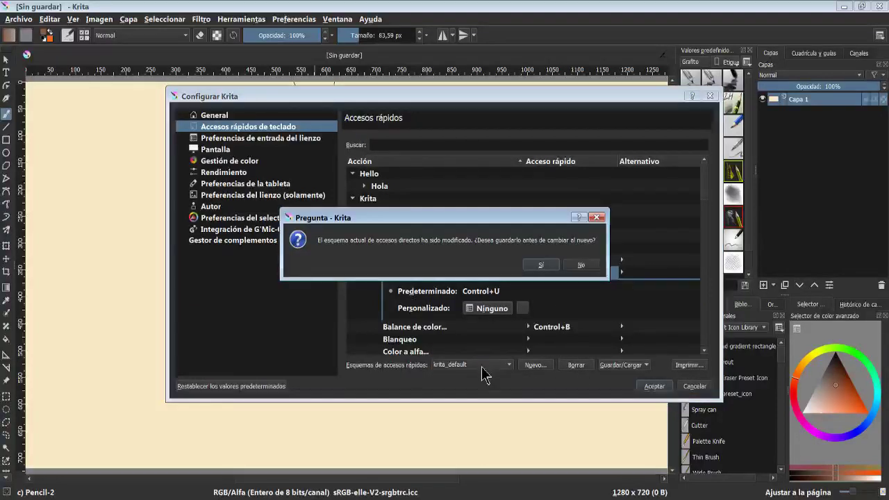
pyautogui.click(581, 264)
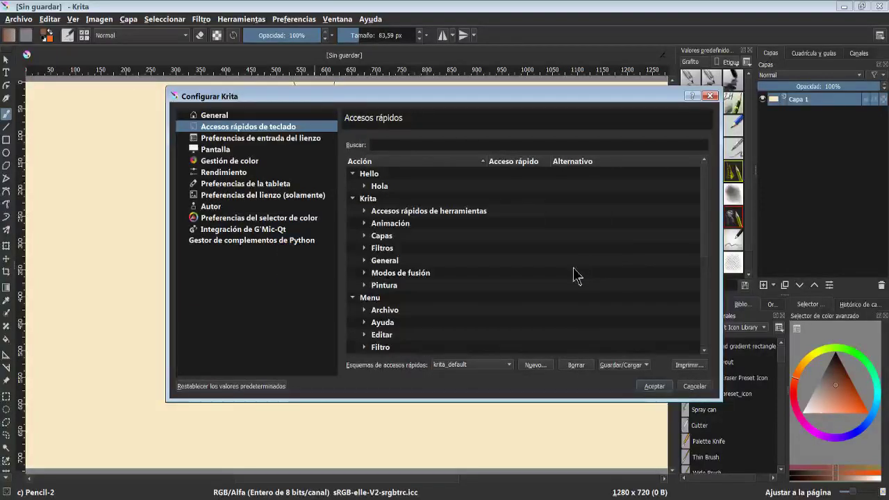
pyautogui.click(485, 368)
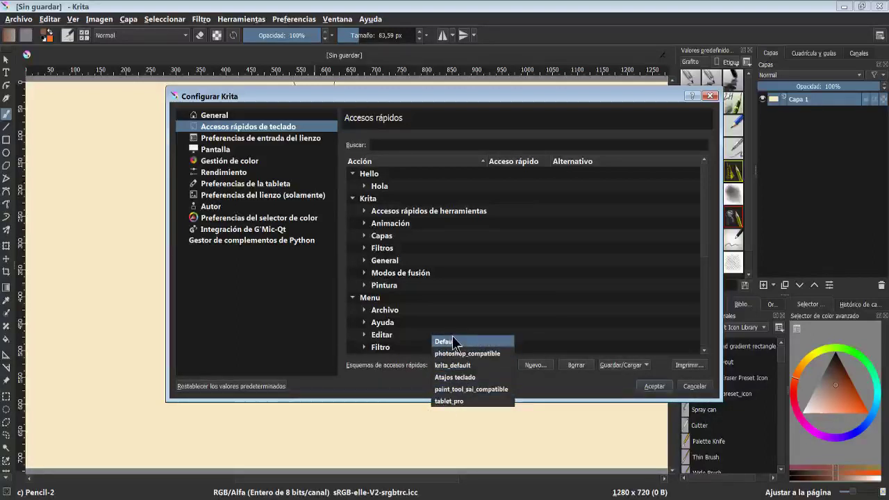
pyautogui.click(467, 354)
pyautogui.click(485, 367)
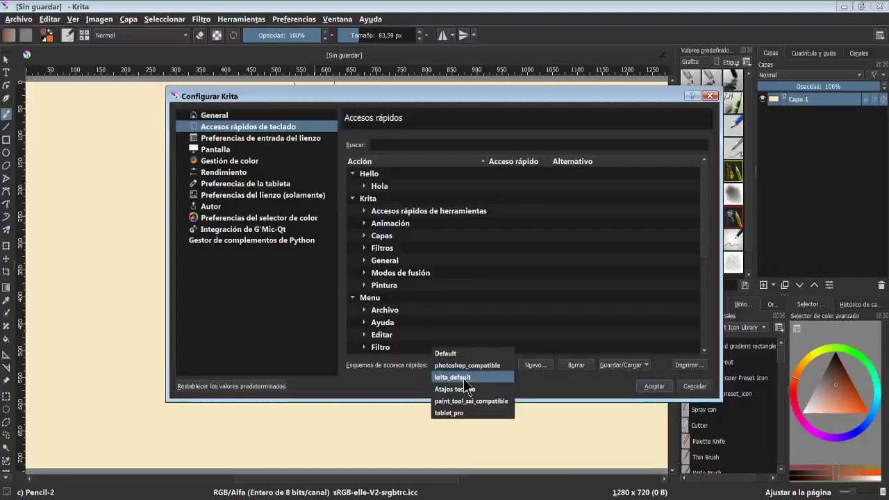
pyautogui.click(466, 387)
pyautogui.click(472, 365)
pyautogui.click(479, 389)
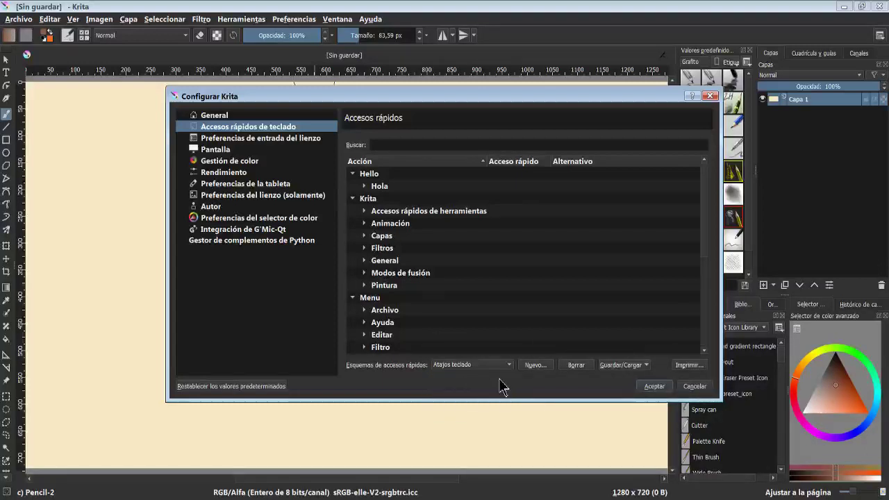
# Cancel saving and exporting the shortcuts to a file, then open the canvas input preferences
pyautogui.click(639, 367)
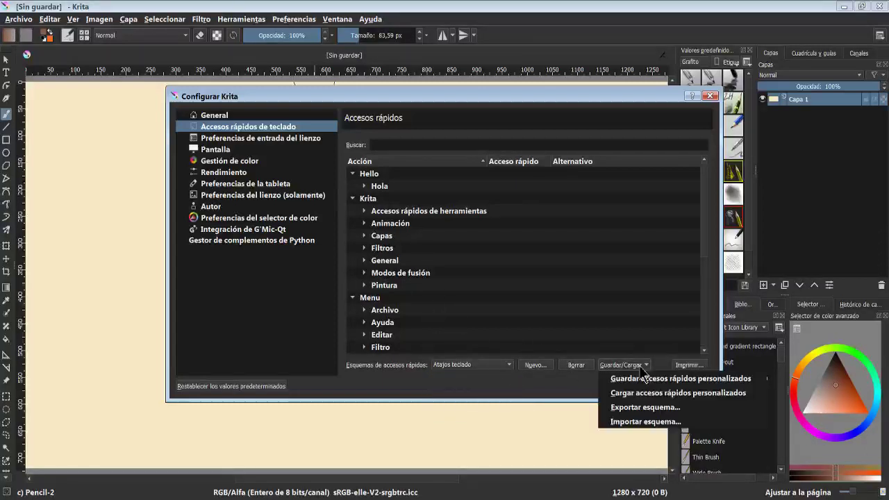
pyautogui.click(619, 379)
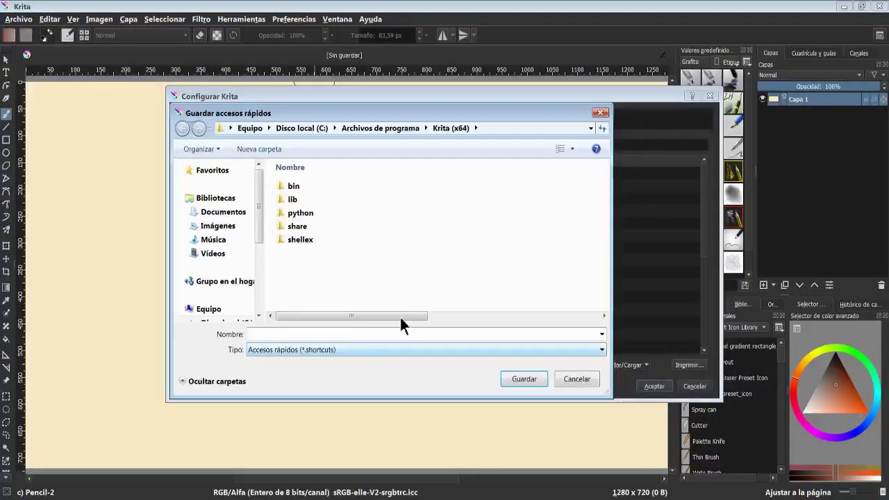
pyautogui.click(571, 380)
pyautogui.click(629, 365)
pyautogui.click(618, 415)
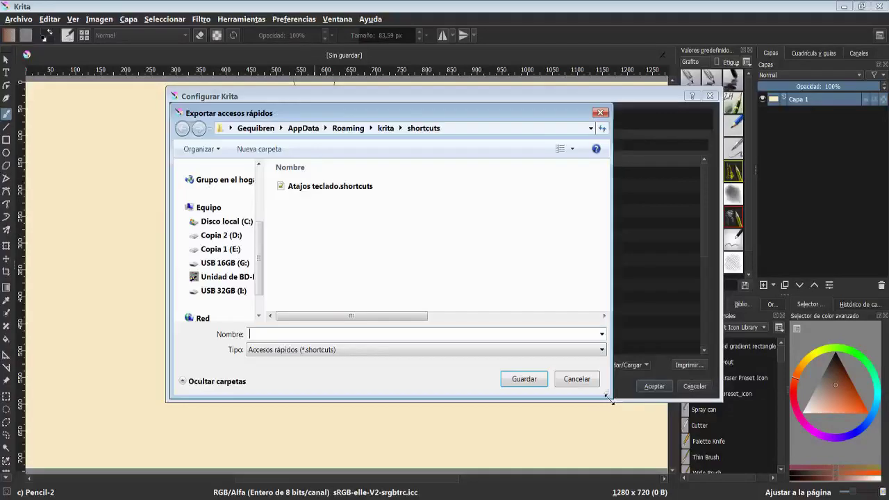
pyautogui.click(579, 380)
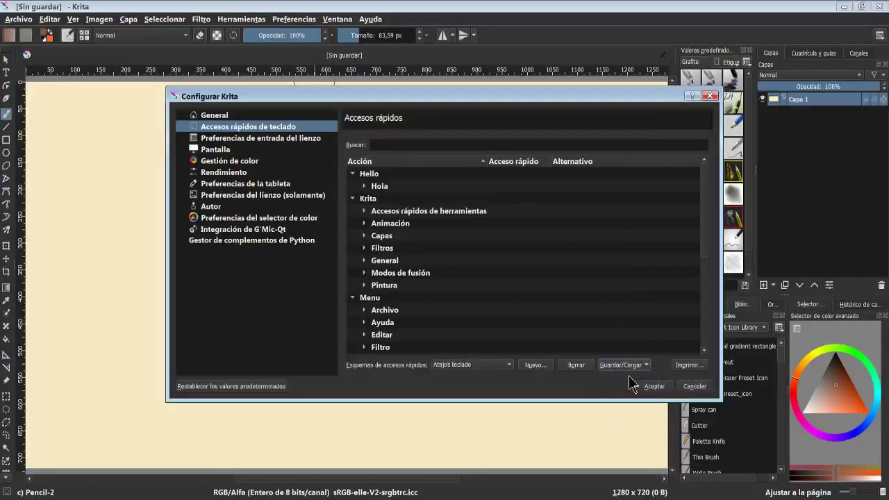
pyautogui.click(286, 138)
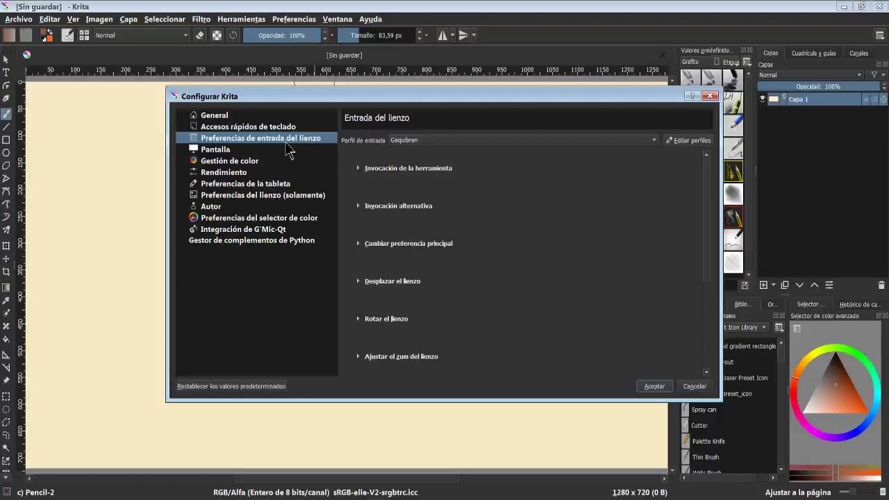
# Expand the tool invocation, canvas panning and zoom input settings
pyautogui.click(393, 168)
pyautogui.scroll(-3, 399, 236)
pyautogui.scroll(-3, 388, 273)
pyautogui.click(387, 151)
pyautogui.scroll(-3, 409, 266)
pyautogui.scroll(-3, 409, 264)
pyautogui.click(401, 187)
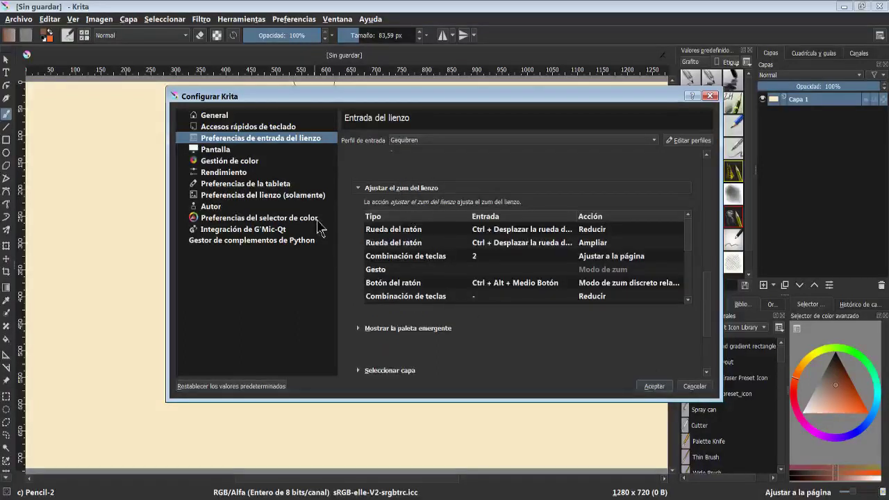
# In Pantalla, keep the Direct3D 11 mediante ANGLE renderer and disable curve smoothing
pyautogui.click(231, 160)
pyautogui.click(224, 150)
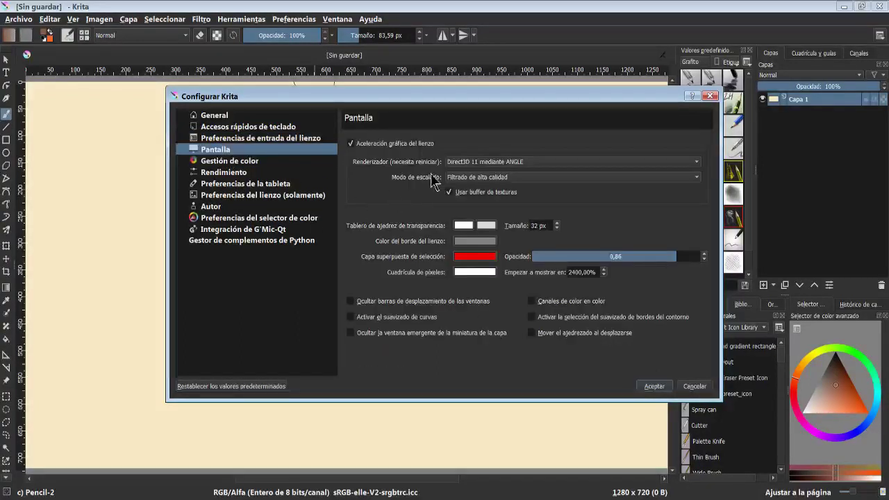
pyautogui.click(471, 161)
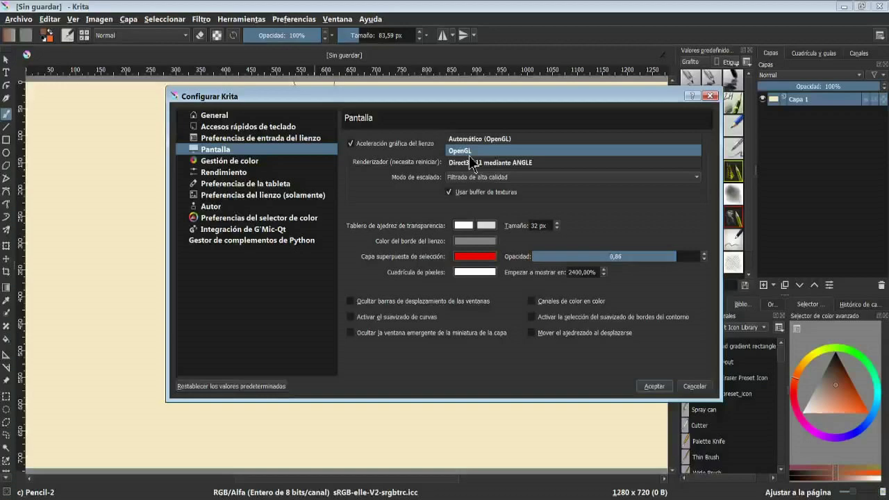
pyautogui.click(471, 162)
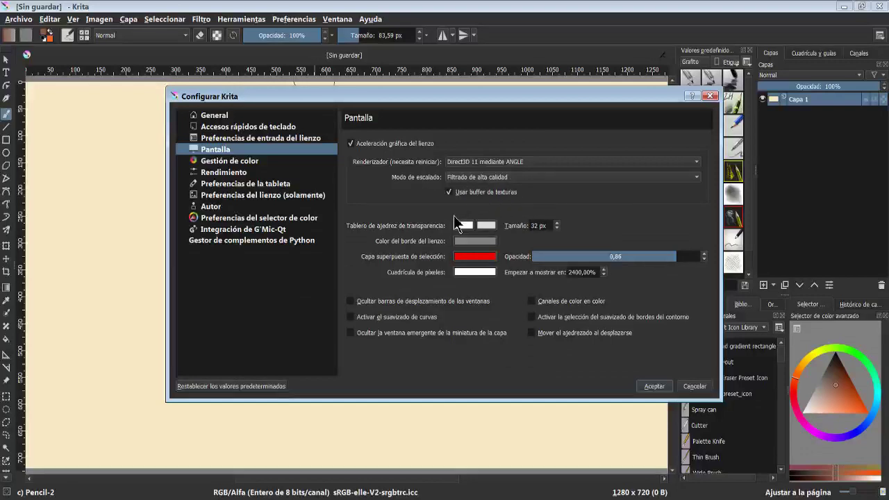
pyautogui.click(351, 317)
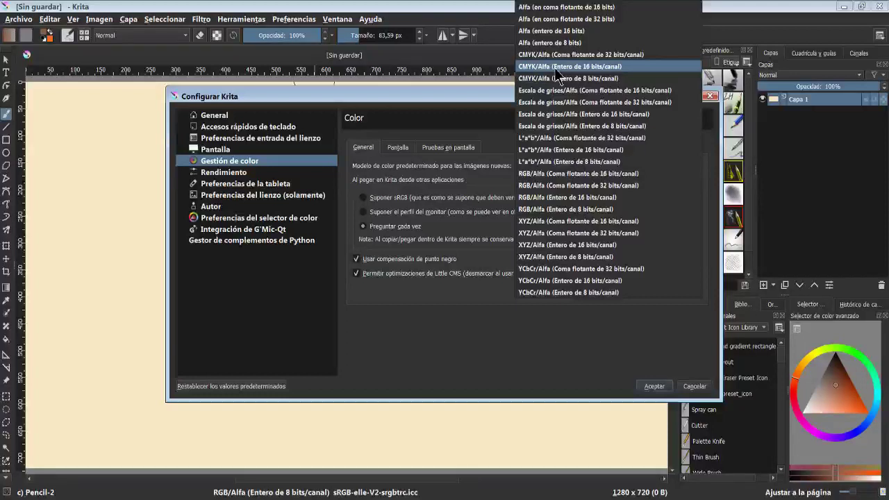
# Set the default colour model for new images to CMYK/Alfa (Entero de 16 bits/canal)
pyautogui.click(554, 68)
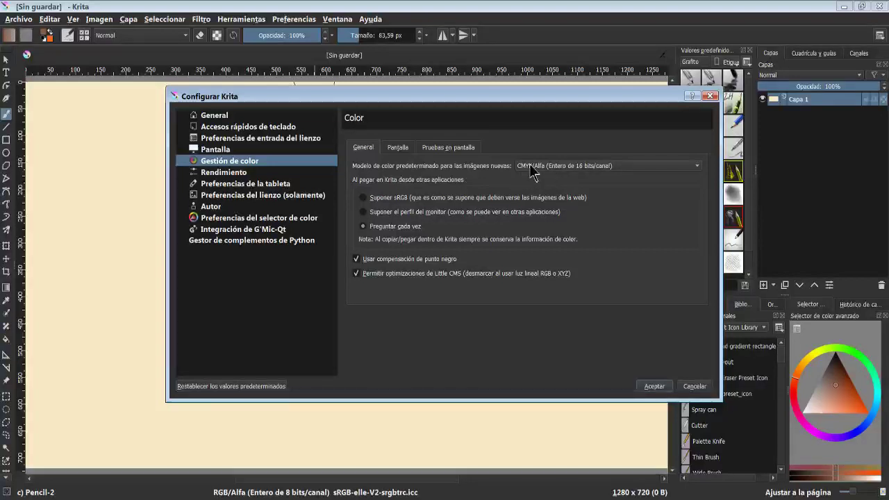
pyautogui.click(572, 167)
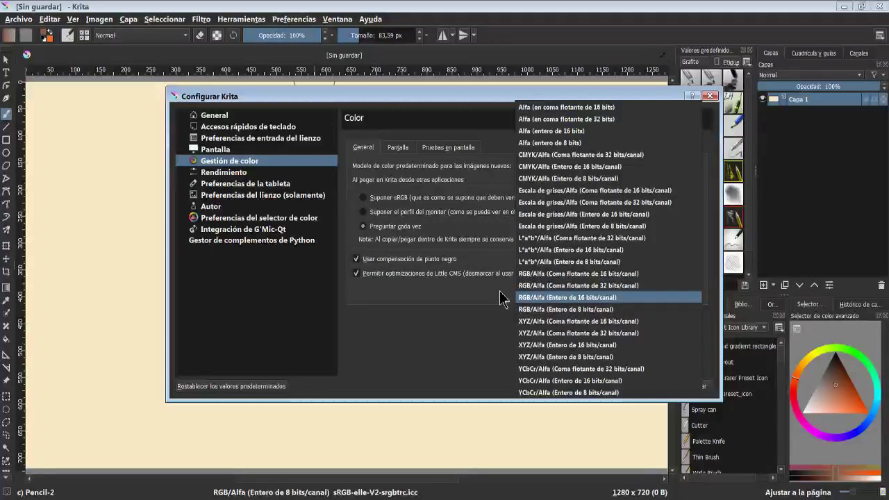
pyautogui.click(556, 309)
pyautogui.click(592, 168)
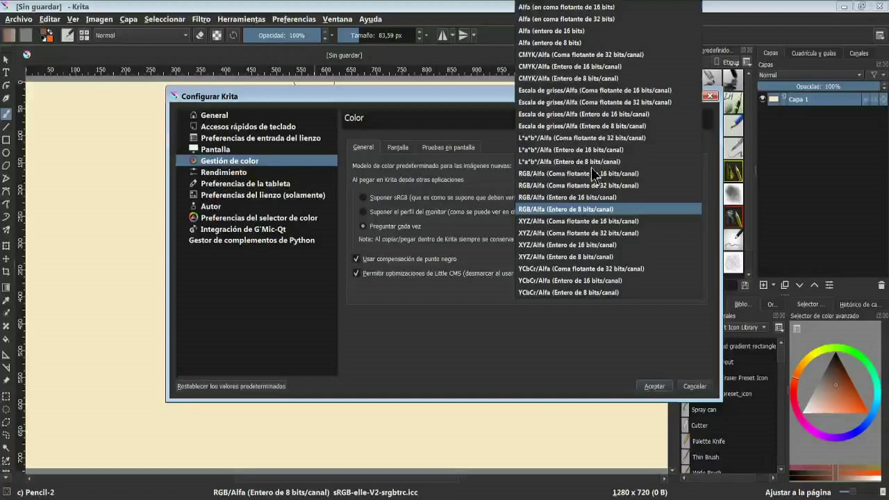
pyautogui.click(569, 66)
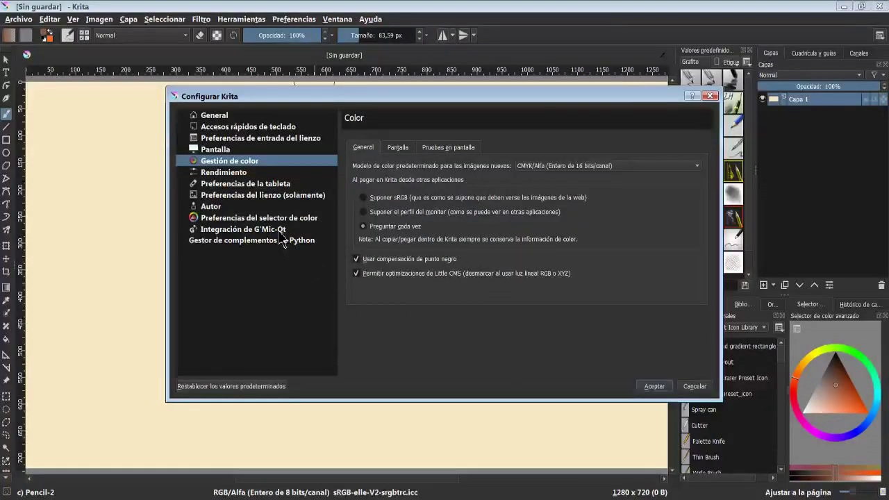
# Raise the performance memory limit to 83,25 % (13167 MiB)
pyautogui.click(226, 173)
pyautogui.moveTo(610, 206)
pyautogui.mouseDown()
pyautogui.moveTo(528, 206)
pyautogui.moveTo(610, 206)
pyautogui.mouseUp()
pyautogui.click(681, 207)
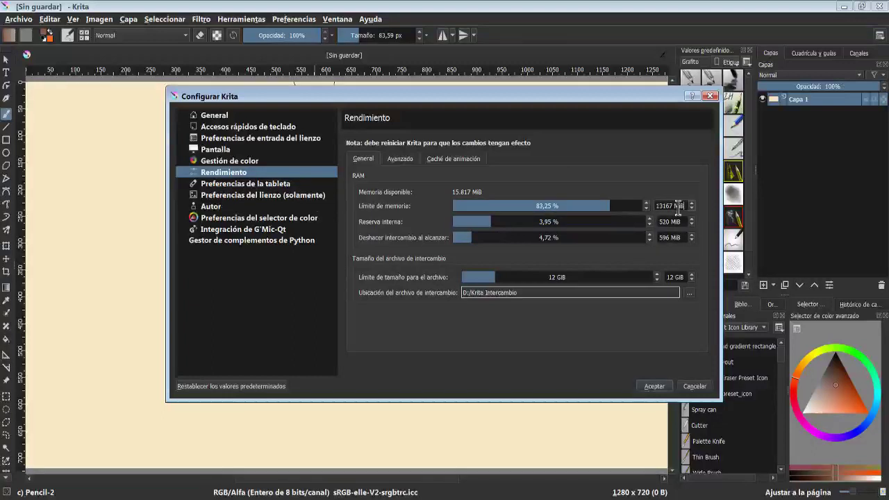
# Review the Rendimiento settings: memory limit, swap file size and folder, advanced and animation cache options
pyautogui.doubleClick(678, 206)
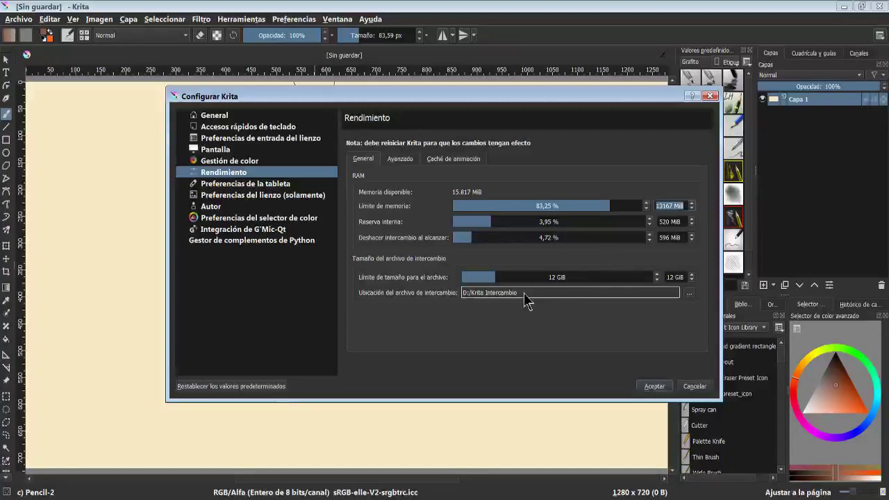
pyautogui.moveTo(561, 276); pyautogui.dragTo(494, 279)
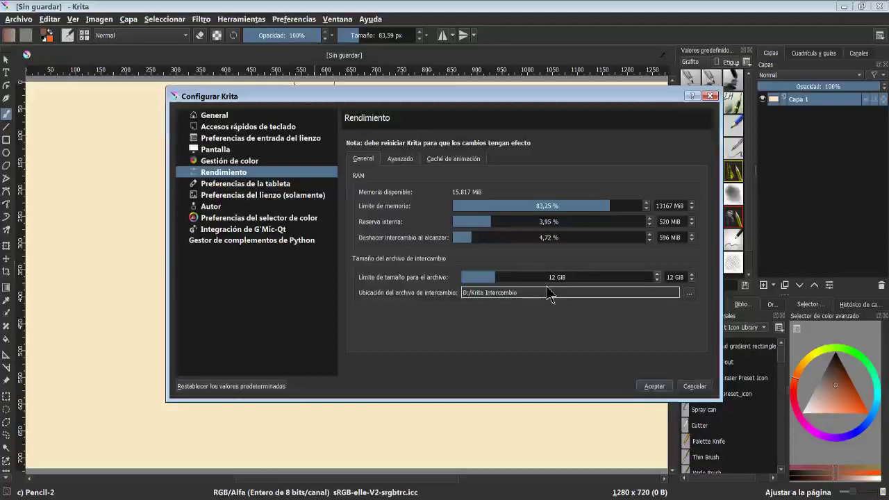
pyautogui.click(689, 294)
pyautogui.click(576, 320)
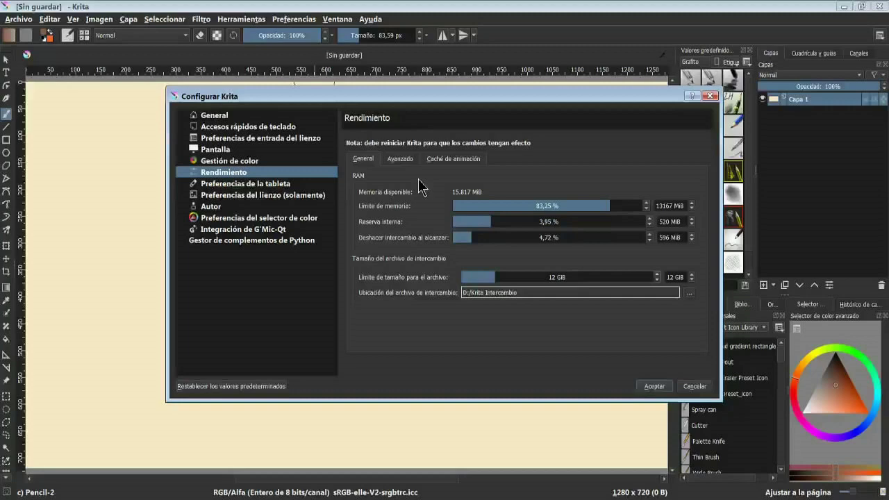
pyautogui.click(401, 159)
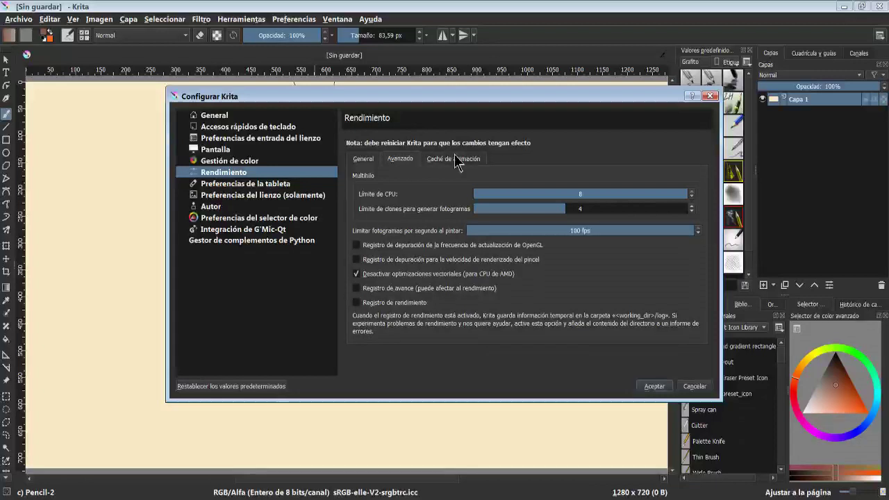
pyautogui.click(459, 161)
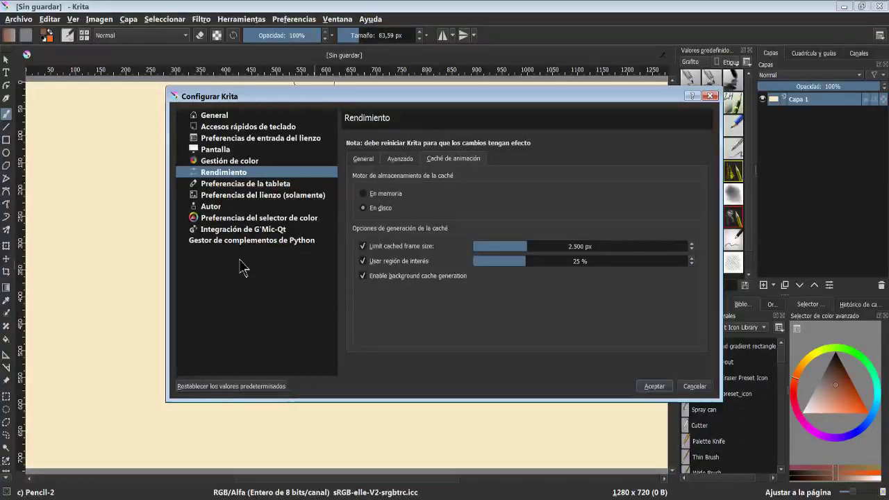
# In tablet preferences, add and drag pressure-curve points so it rises, dips midway, then climbs steeply
pyautogui.click(226, 182)
pyautogui.click(417, 227)
pyautogui.moveTo(387, 251)
pyautogui.mouseDown()
pyautogui.moveTo(387, 204)
pyautogui.moveTo(387, 228)
pyautogui.mouseUp()
pyautogui.moveTo(464, 209); pyautogui.dragTo(468, 239)
pyautogui.click(503, 177)
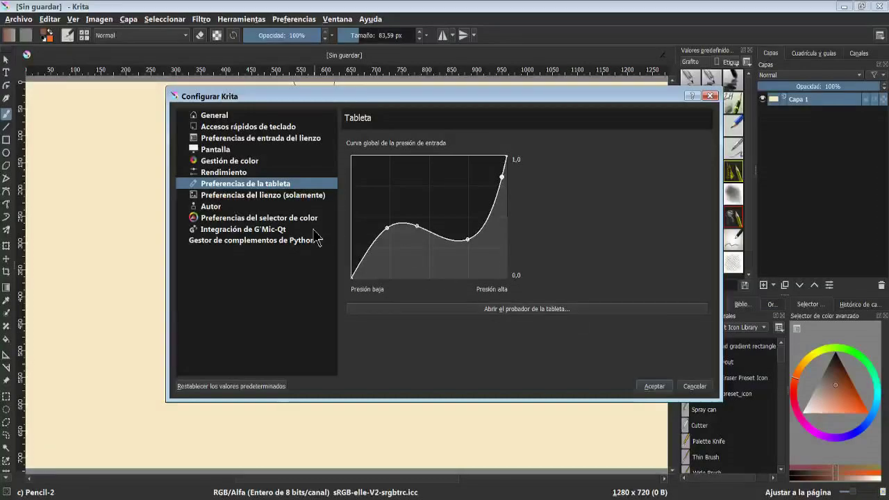
# Check the canvas-only settings, load the saved author profile, and open colour selector preferences
pyautogui.click(264, 197)
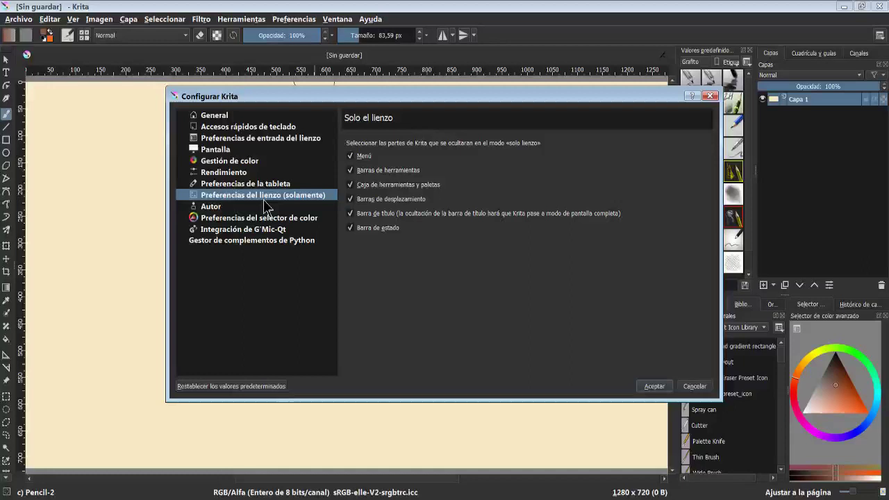
pyautogui.click(214, 207)
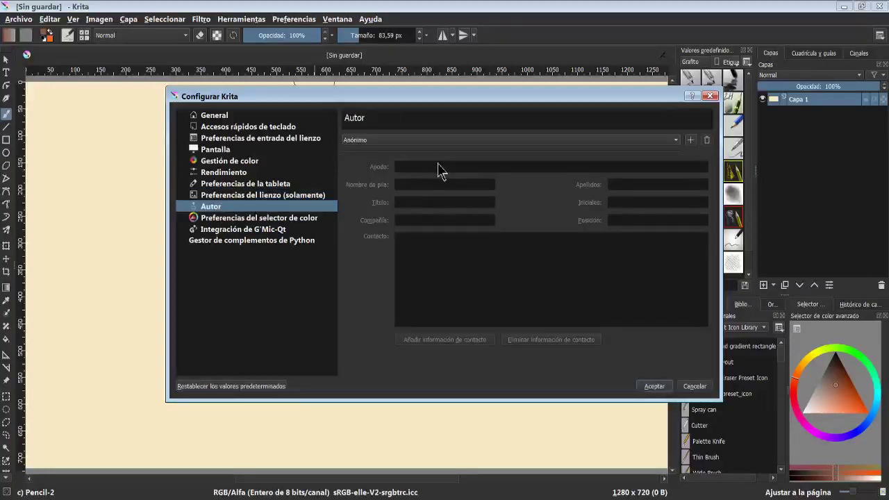
pyautogui.click(652, 144)
pyautogui.click(636, 152)
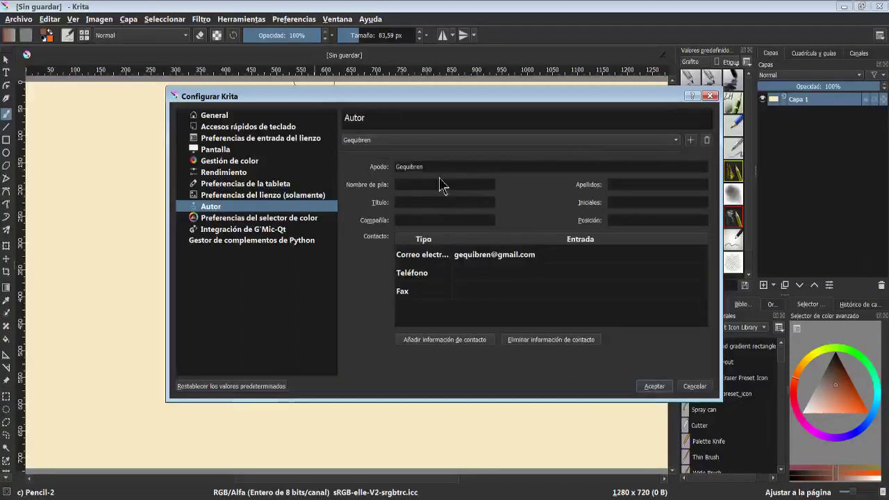
pyautogui.click(236, 217)
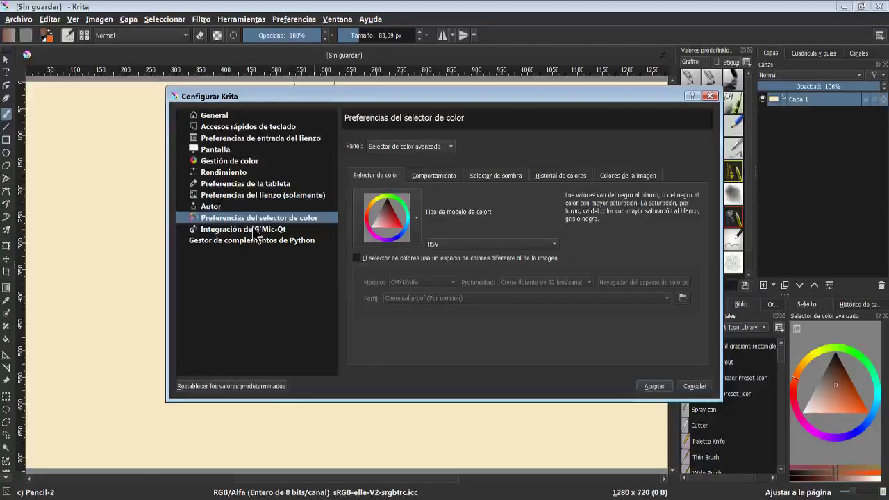
# Browse the colour selector tabs and colour model list, keeping HSV, then view G'Mic-Qt integration
pyautogui.click(436, 179)
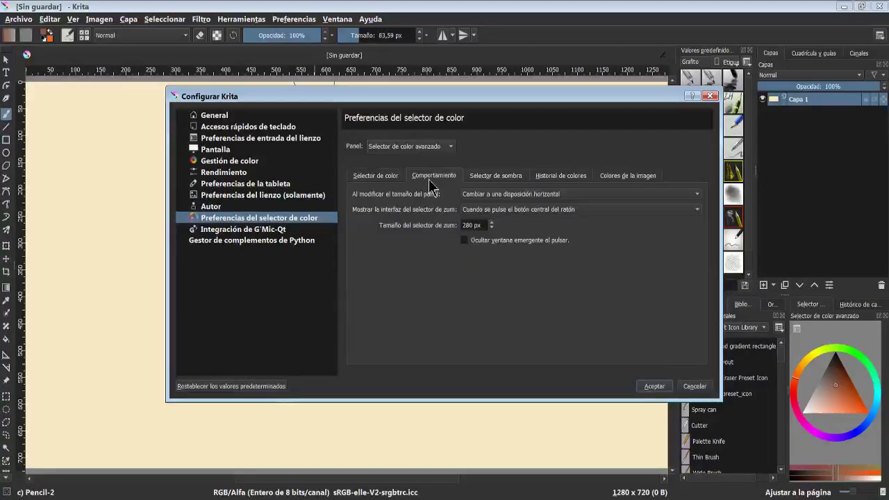
pyautogui.click(495, 178)
pyautogui.click(625, 175)
pyautogui.click(388, 177)
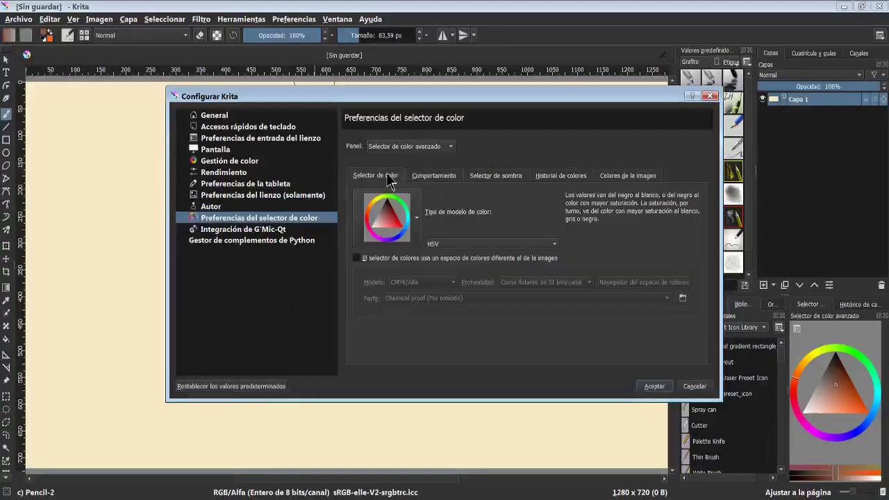
pyautogui.click(478, 245)
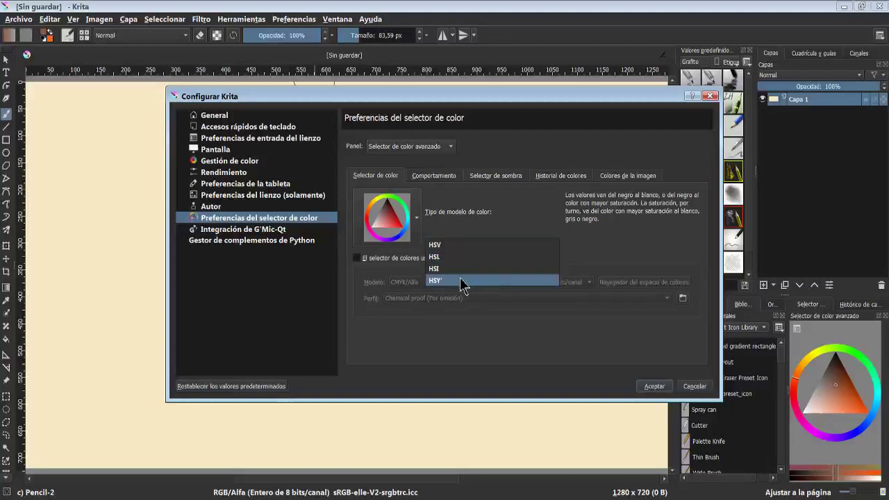
pyautogui.click(588, 251)
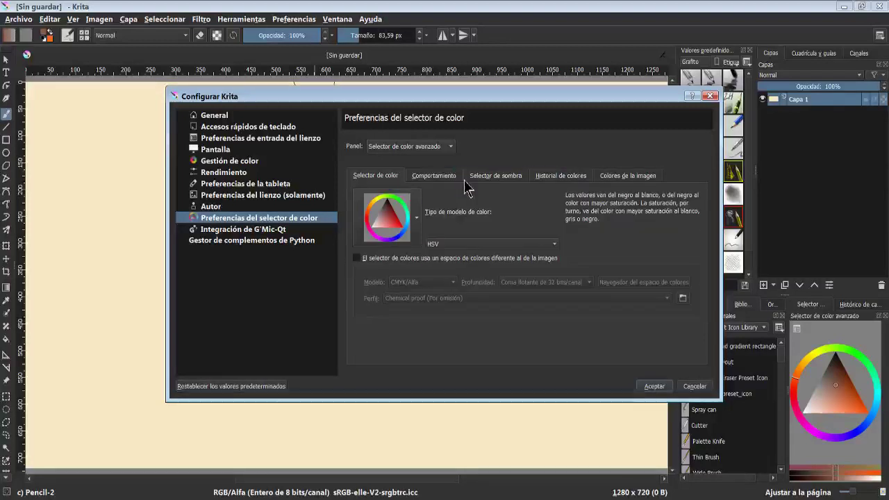
pyautogui.click(244, 229)
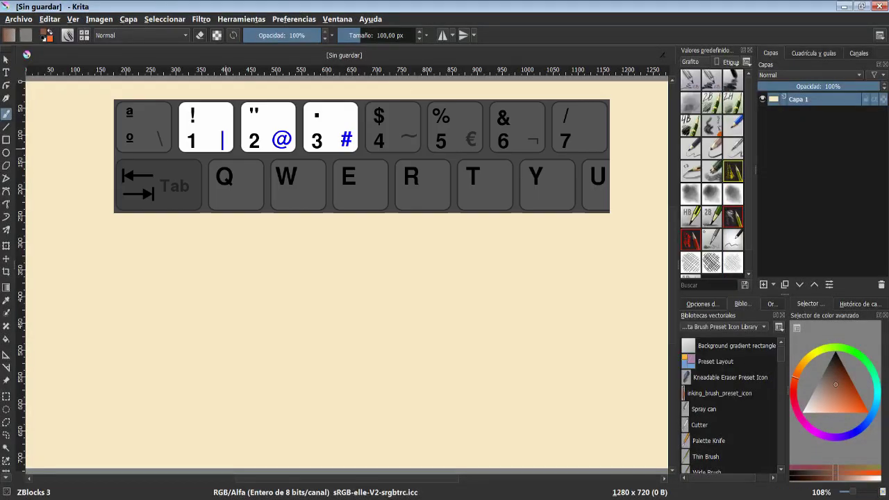
# Cycle the canvas zoom with keys 1, 2, 3 and Ctrl+wheel, ending at fit page width
pyautogui.press('1')
pyautogui.press('3')
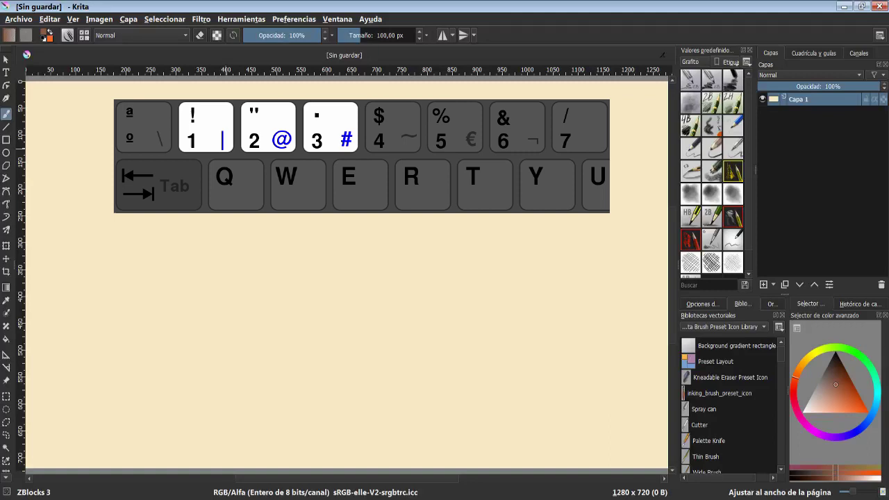
pyautogui.press('2')
pyautogui.press('1')
pyautogui.press('2')
pyautogui.keyDown('ctrl'); pyautogui.scroll(-1, 235, 159); pyautogui.keyUp('ctrl')
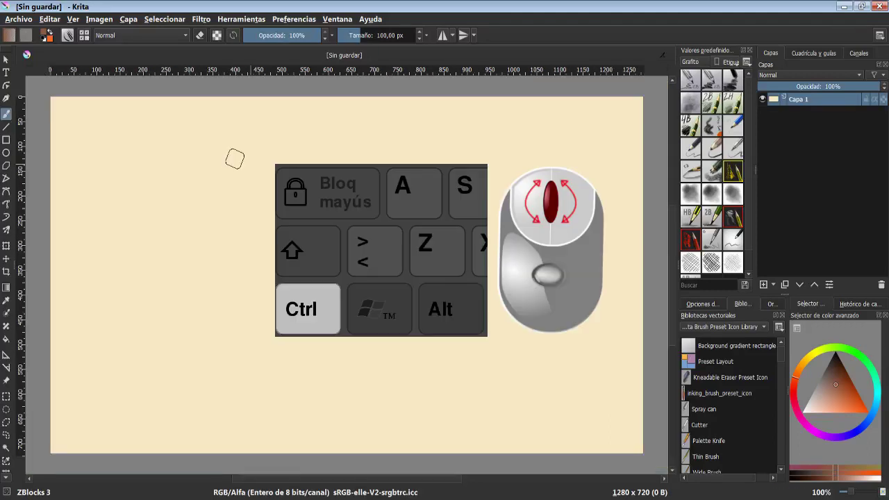
pyautogui.press('3')
pyautogui.press('2')
pyautogui.press('1')
pyautogui.press('3')
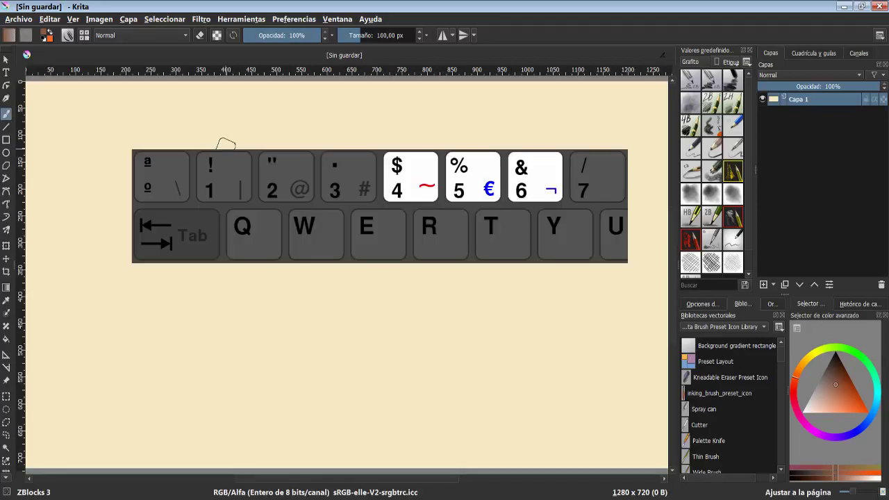
# Rotate the canvas with the 4 and 6 keys, reset it, then rotate it freely by dragging
pyautogui.press('4')
pyautogui.press('4')
pyautogui.press('4')
pyautogui.press('4')
pyautogui.press('4')
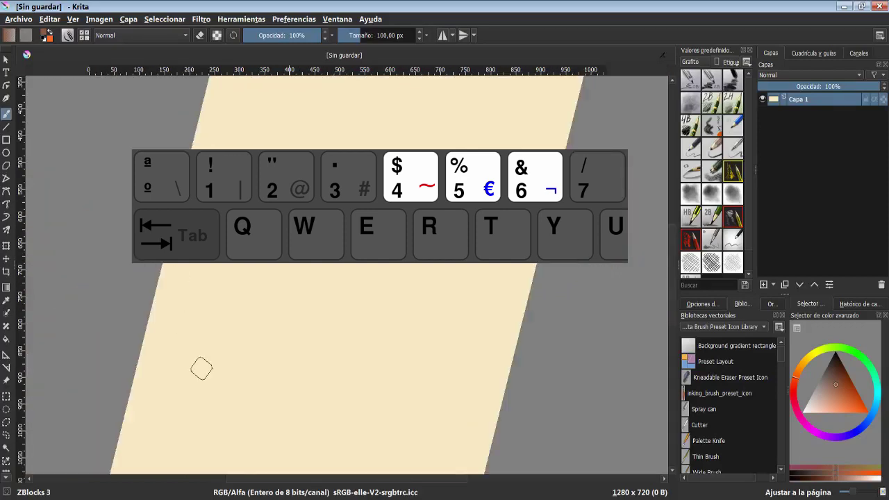
pyautogui.press('6')
pyautogui.press('6')
pyautogui.press('6')
pyautogui.press('6')
pyautogui.press('6')
pyautogui.press('6')
pyautogui.press('4')
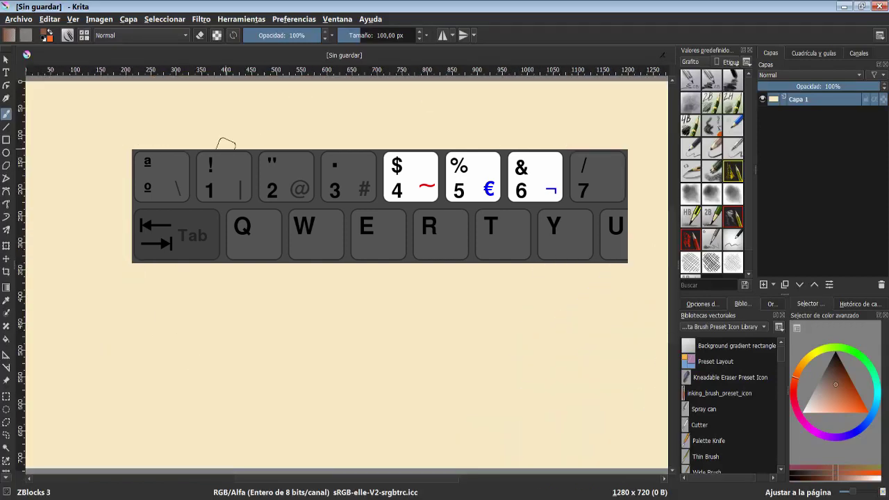
pyautogui.press('4')
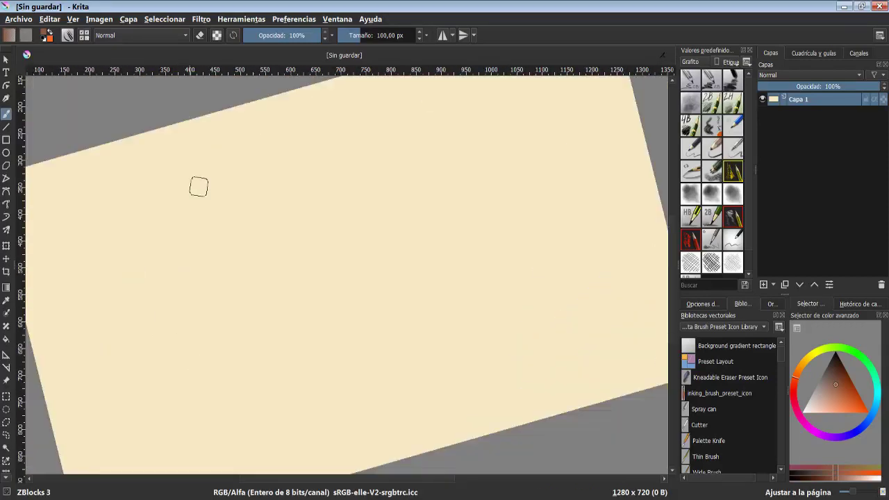
pyautogui.moveTo(198, 187)
pyautogui.mouseDown()
pyautogui.moveTo(174, 278)
pyautogui.moveTo(201, 369)
pyautogui.moveTo(183, 324)
pyautogui.moveTo(185, 232)
pyautogui.moveTo(199, 184)
pyautogui.moveTo(260, 119)
pyautogui.moveTo(301, 100)
pyautogui.moveTo(226, 148)
pyautogui.moveTo(218, 143)
pyautogui.moveTo(215, 185)
pyautogui.moveTo(272, 198)
pyautogui.moveTo(222, 143)
pyautogui.mouseUp()
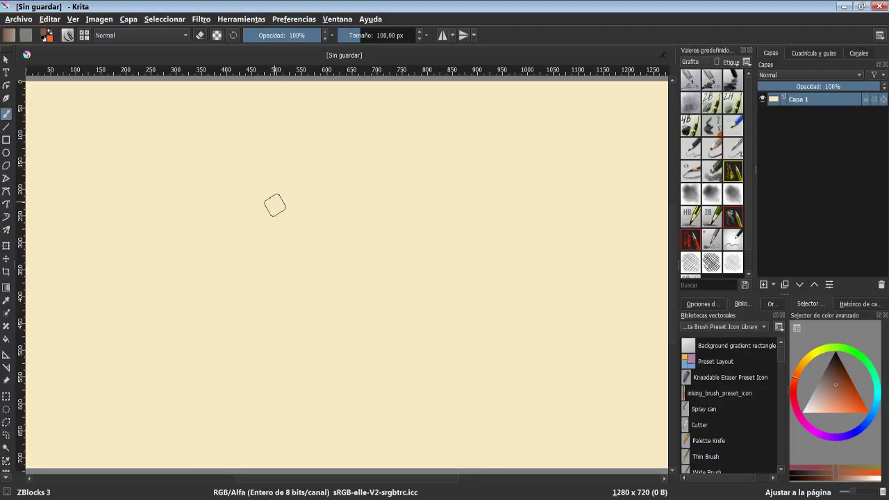
# In the pop-up palette, browse the Grafito brush presets and pick a light green colour
pyautogui.rightClick(278, 235)
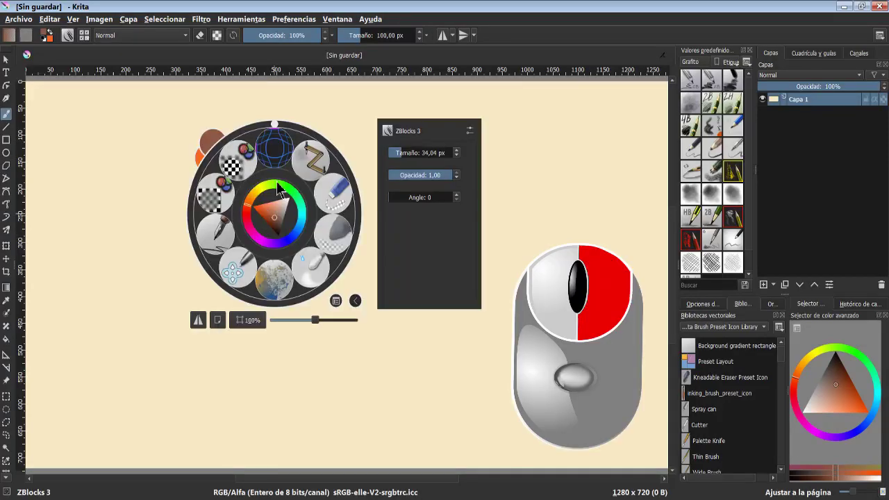
pyautogui.moveTo(277, 131)
pyautogui.mouseDown()
pyautogui.moveTo(318, 156)
pyautogui.moveTo(281, 127)
pyautogui.mouseUp()
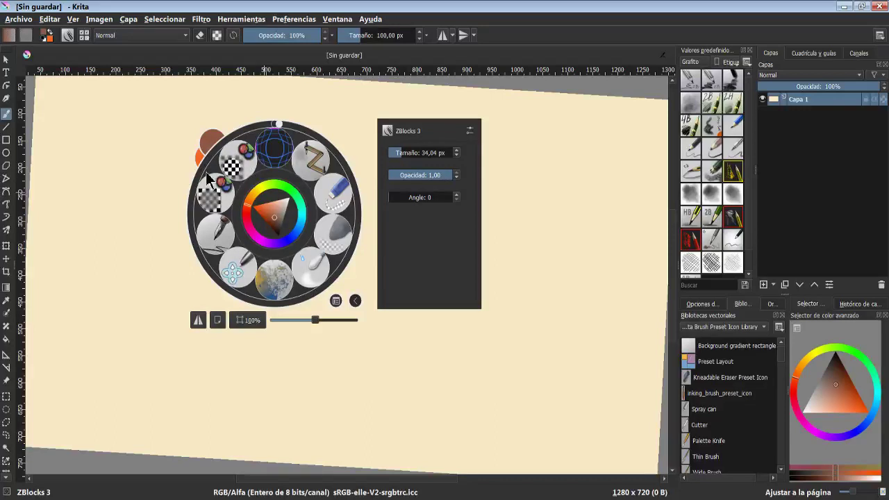
pyautogui.click(336, 303)
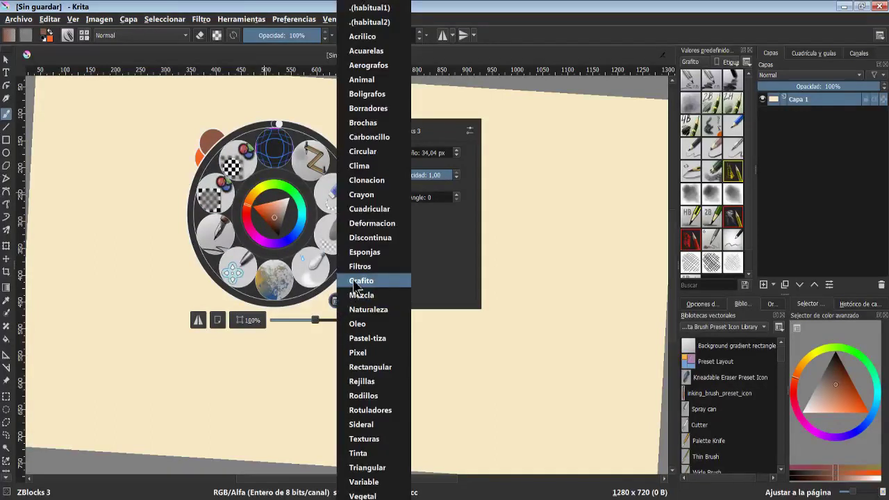
pyautogui.click(359, 279)
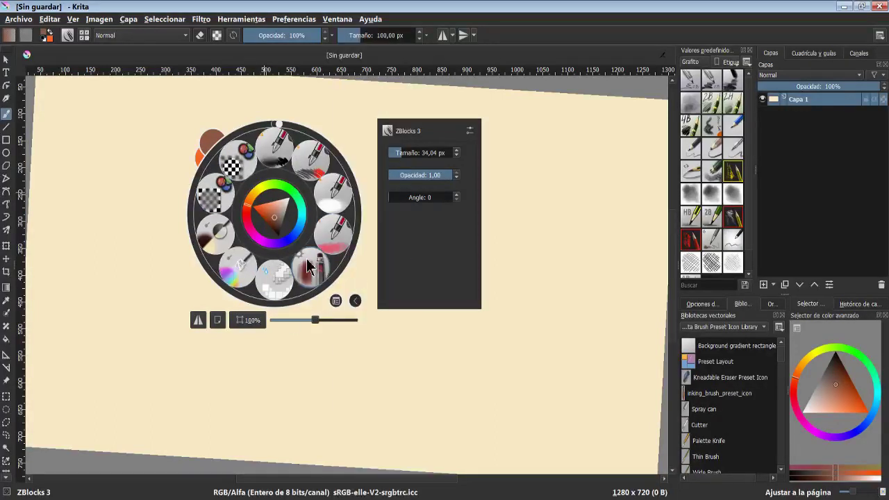
pyautogui.moveTo(281, 219); pyautogui.dragTo(267, 227)
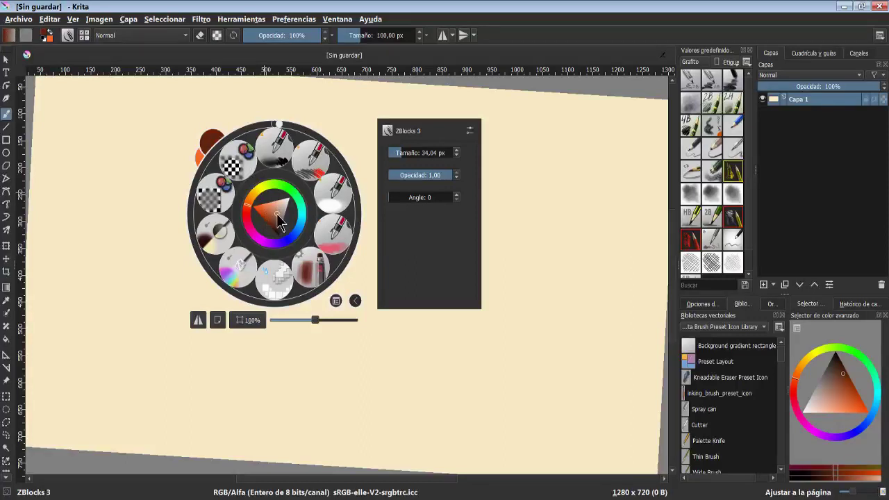
pyautogui.click(275, 215)
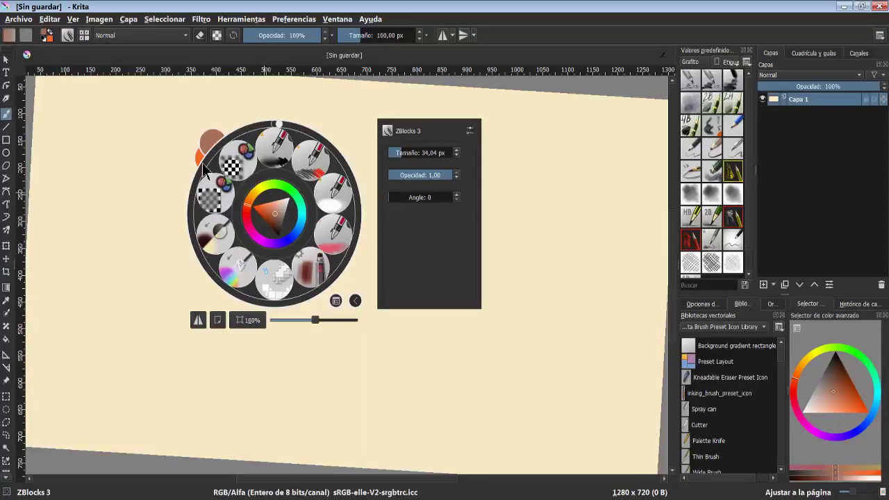
pyautogui.click(278, 222)
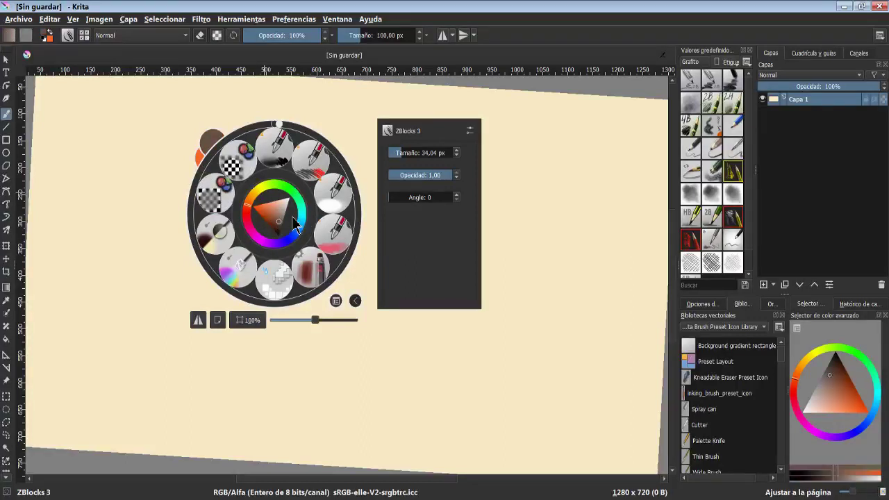
pyautogui.click(285, 194)
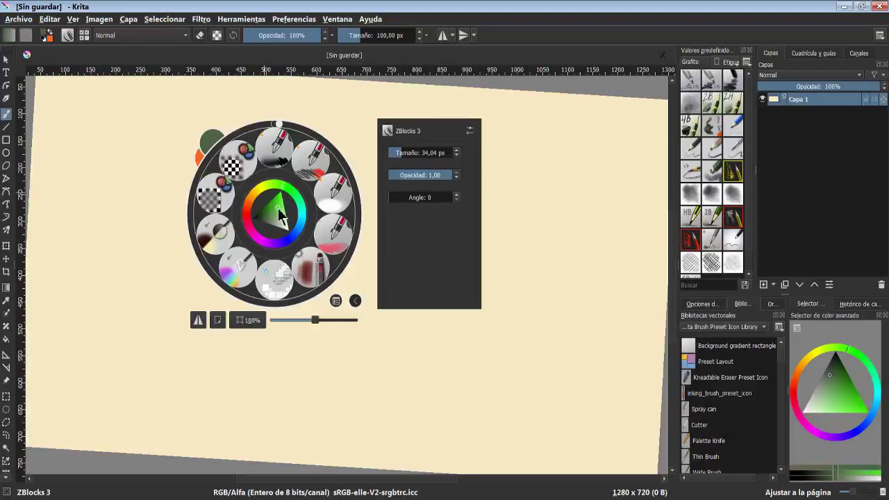
pyautogui.click(278, 207)
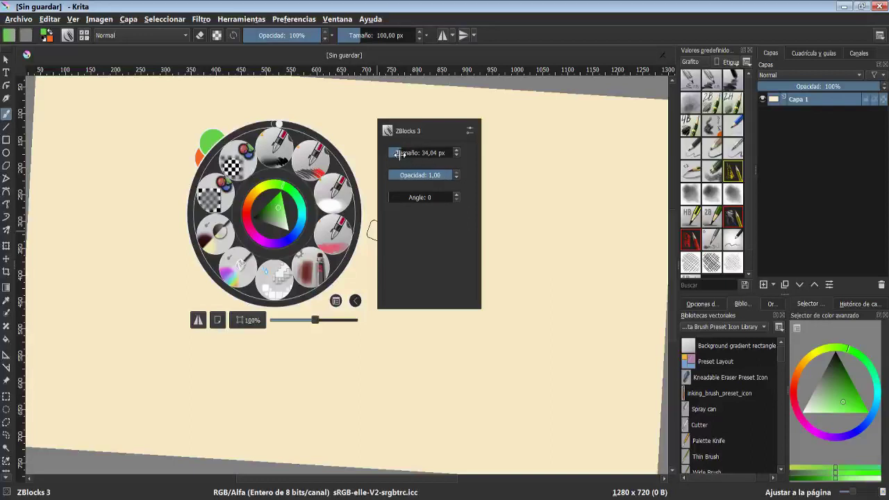
# Set the brush to 161,50 px and 0,70 opacity, test canvas-only and mirror, and paint a green stroke at left
pyautogui.moveTo(400, 155); pyautogui.dragTo(438, 180)
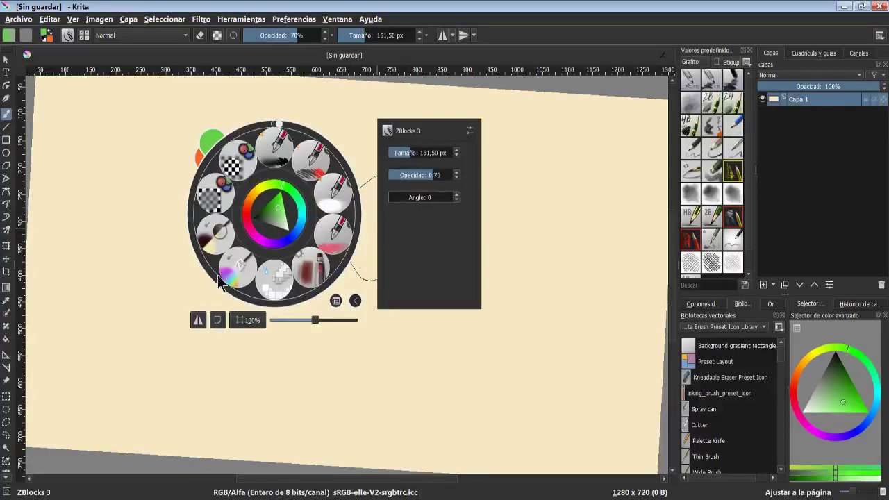
pyautogui.click(218, 320)
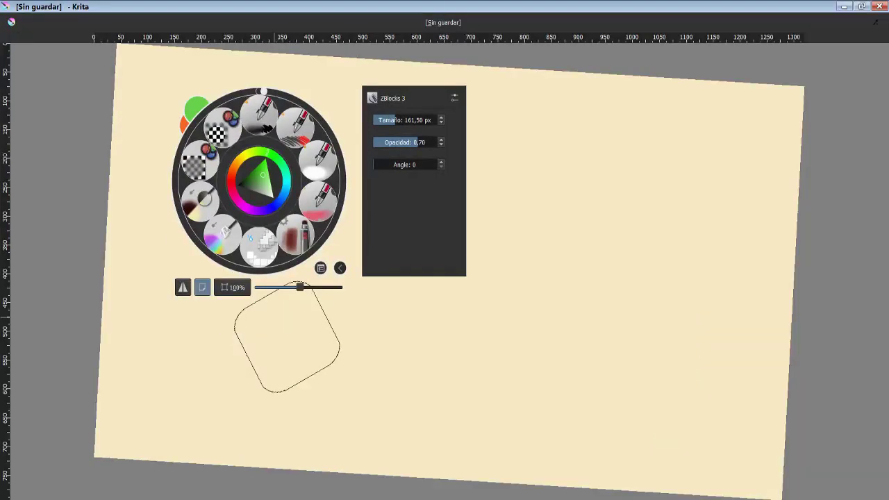
pyautogui.click(203, 287)
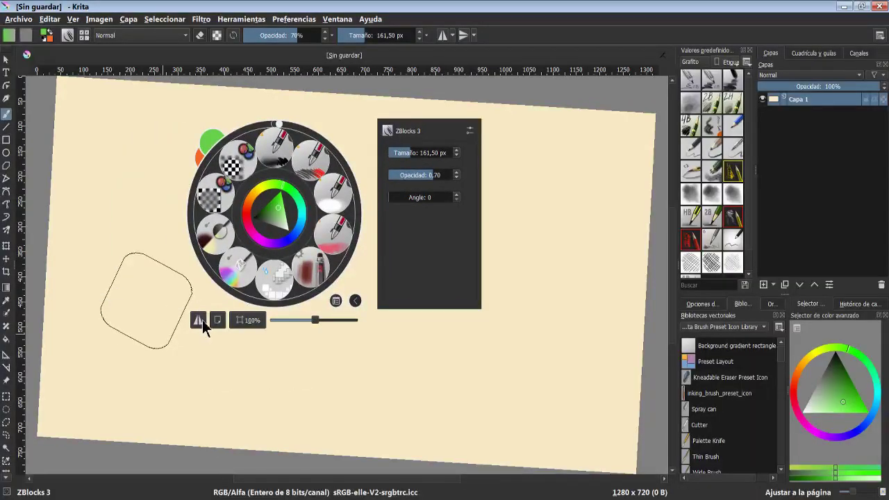
pyautogui.click(200, 321)
pyautogui.click(198, 321)
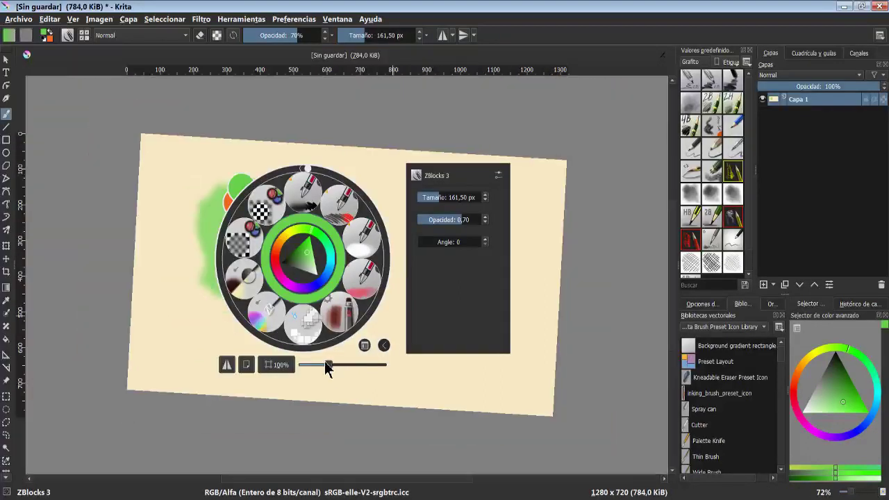
pyautogui.moveTo(347, 359); pyautogui.dragTo(332, 372)
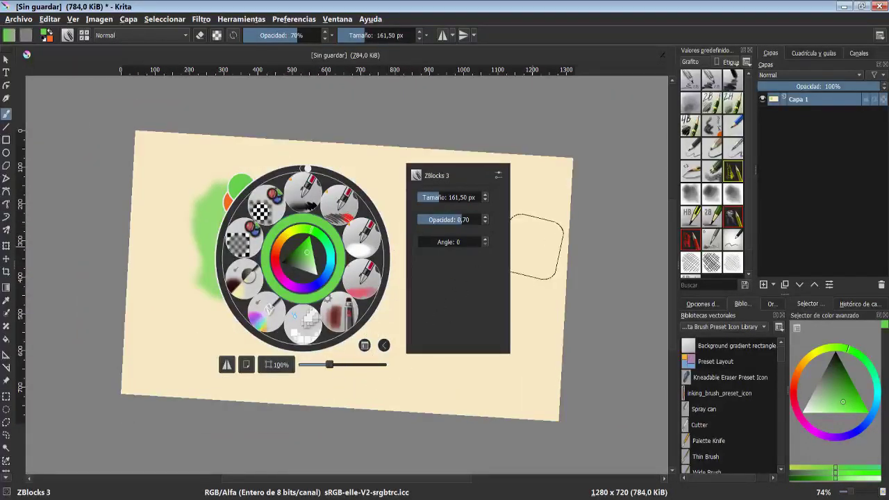
# Close the pop-up palette, reset the canvas view to fit the page, and pan it up-left
pyautogui.click(532, 247)
pyautogui.middleClick(532, 247)
pyautogui.scroll(3, 417, 257)
pyautogui.scroll(-3, 375, 264)
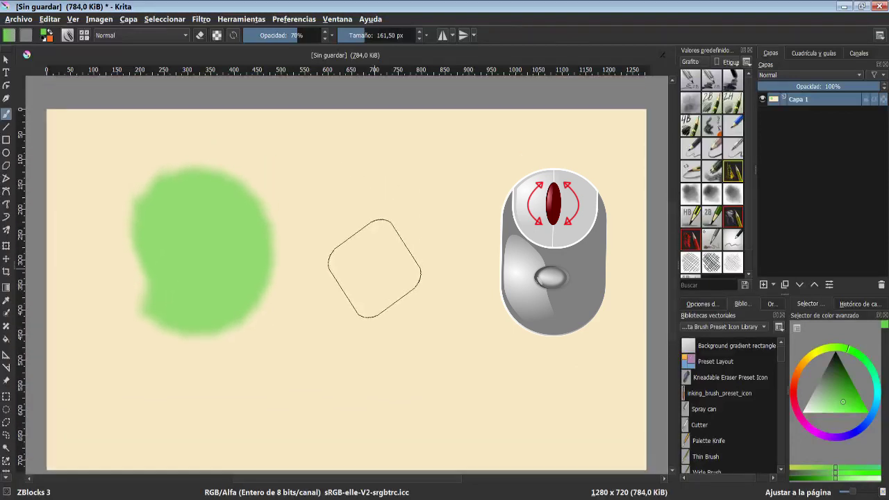
pyautogui.scroll(-2, 374, 257)
pyautogui.scroll(-3, 374, 249)
pyautogui.moveTo(387, 272)
pyautogui.mouseDown()
pyautogui.moveTo(391, 196)
pyautogui.moveTo(373, 177)
pyautogui.moveTo(351, 262)
pyautogui.moveTo(405, 222)
pyautogui.moveTo(355, 248)
pyautogui.moveTo(397, 293)
pyautogui.moveTo(387, 204)
pyautogui.moveTo(354, 191)
pyautogui.moveTo(380, 228)
pyautogui.moveTo(373, 234)
pyautogui.mouseUp()
# Resize the brush to end at 159,55 px, dismissing the save dialog that appeared
pyautogui.press('2')
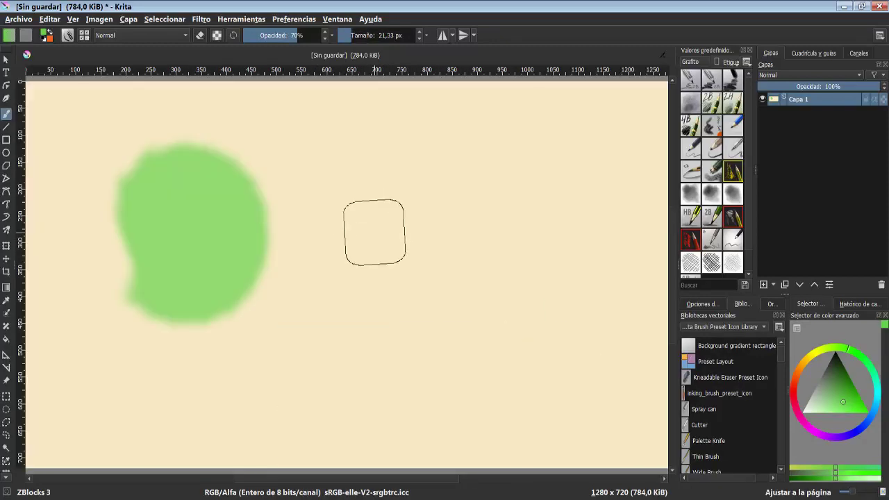
pyautogui.hotkey('ctrl', 'shift', 's')
pyautogui.click(580, 350)
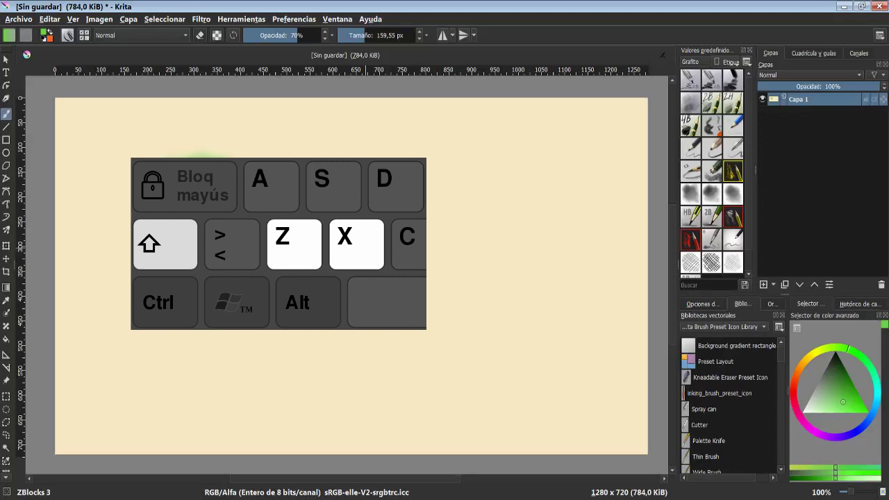
# Toggle brush opacity between 0% and 70% with I and O, ending at 0%, then open Save As
pyautogui.press('i')
pyautogui.press('i')
pyautogui.press('i')
pyautogui.press('i')
pyautogui.press('i')
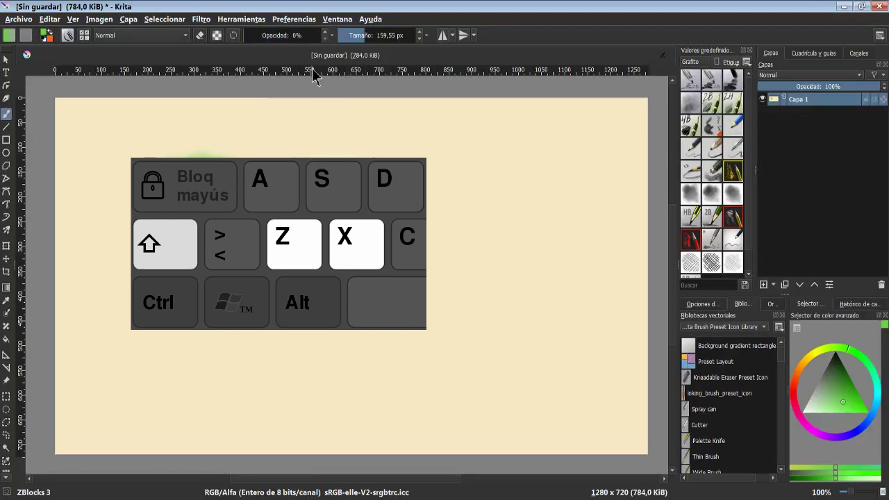
pyautogui.press('o')
pyautogui.press('o')
pyautogui.press('o')
pyautogui.press('o')
pyautogui.press('o')
pyautogui.press('o')
pyautogui.press('o')
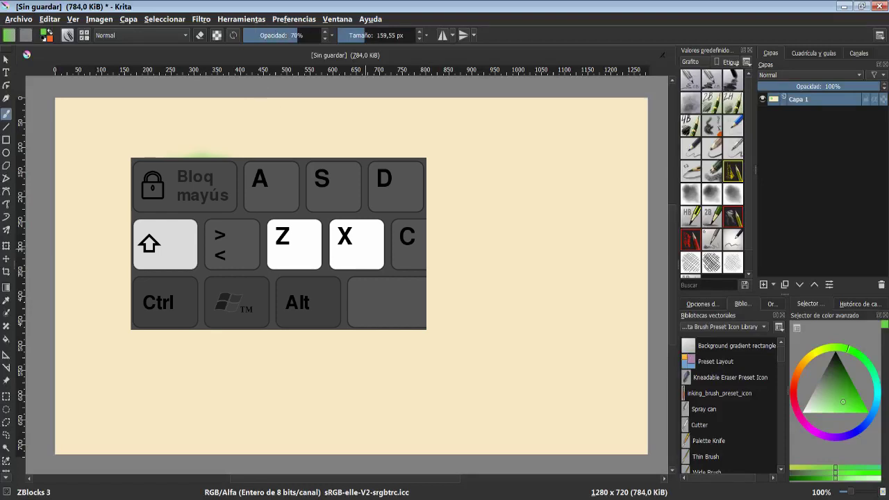
pyautogui.press('i')
pyautogui.press('i')
pyautogui.press('i')
pyautogui.press('i')
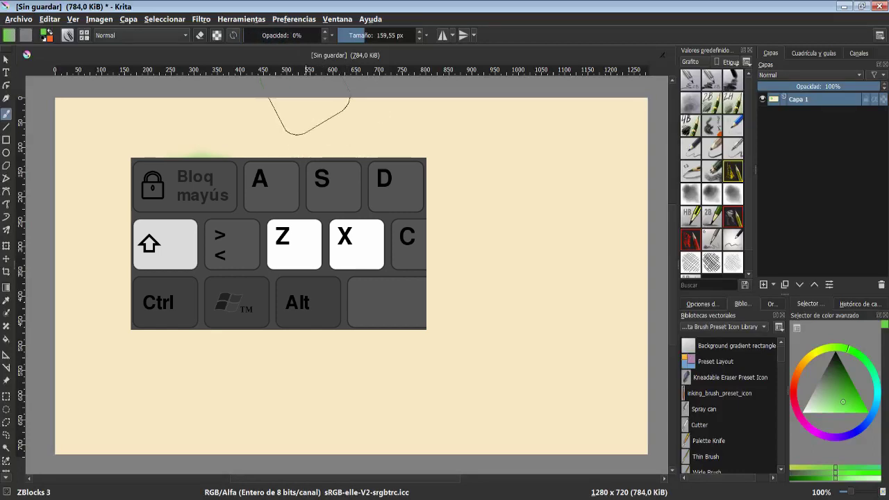
pyautogui.hotkey('ctrl', 's')
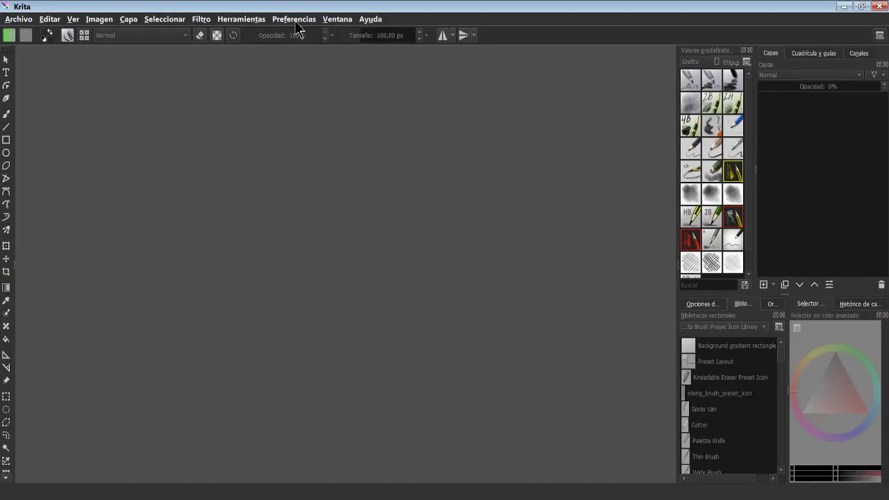
# Try the Krita blender and Krita neutral themes, then apply Krita dark
pyautogui.click(295, 21)
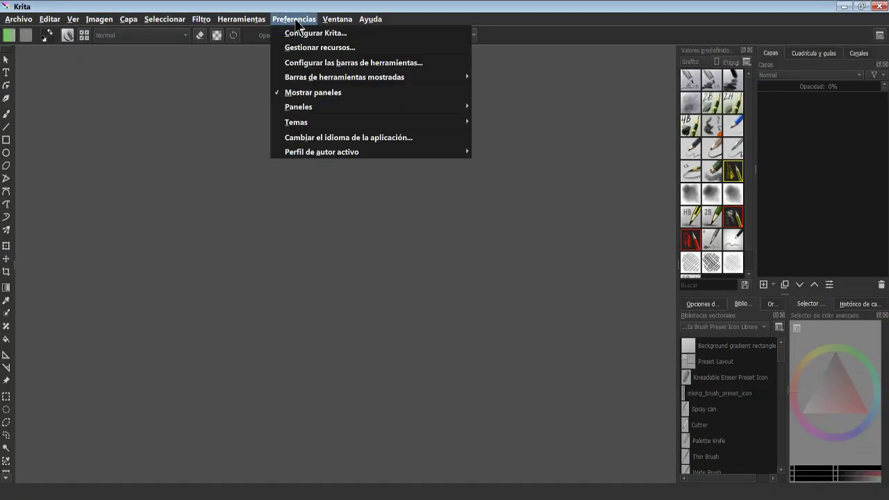
pyautogui.moveTo(371, 122)
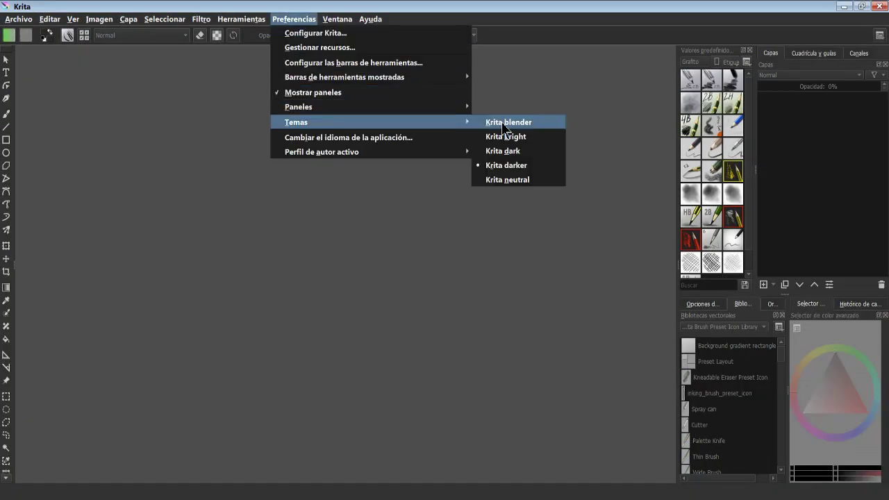
pyautogui.click(503, 129)
pyautogui.click(209, 19)
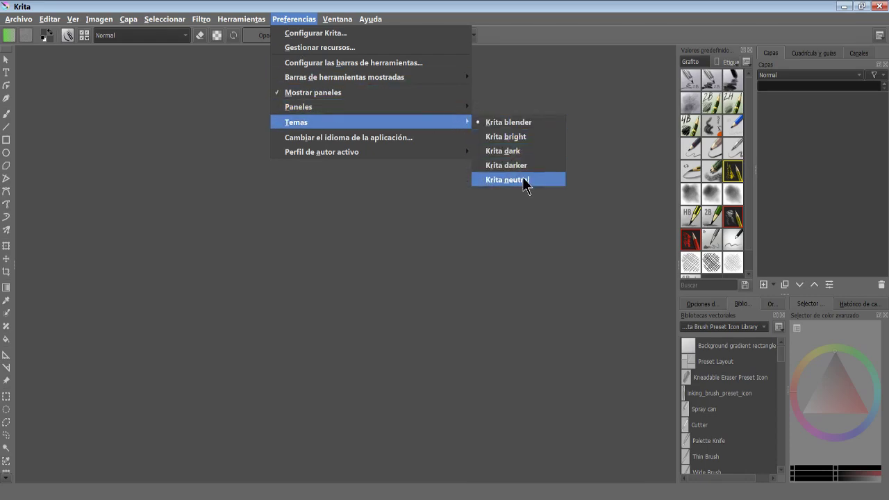
pyautogui.click(526, 182)
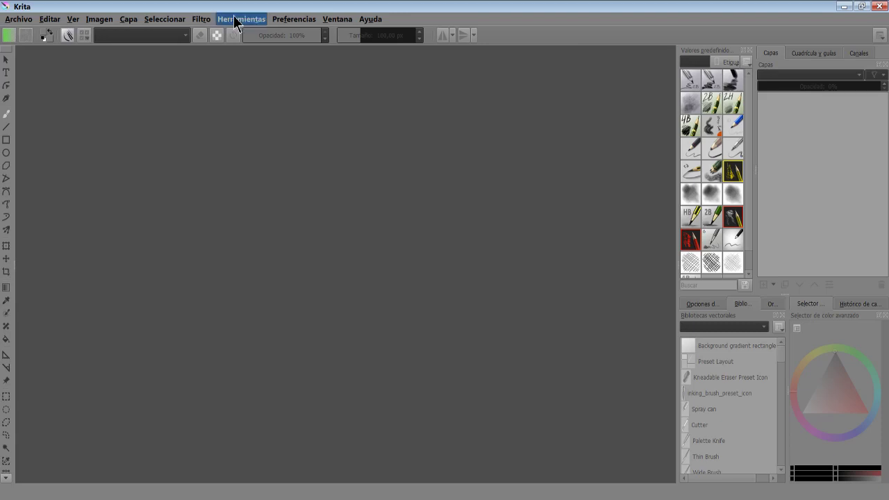
pyautogui.click(286, 19)
pyautogui.moveTo(370, 123)
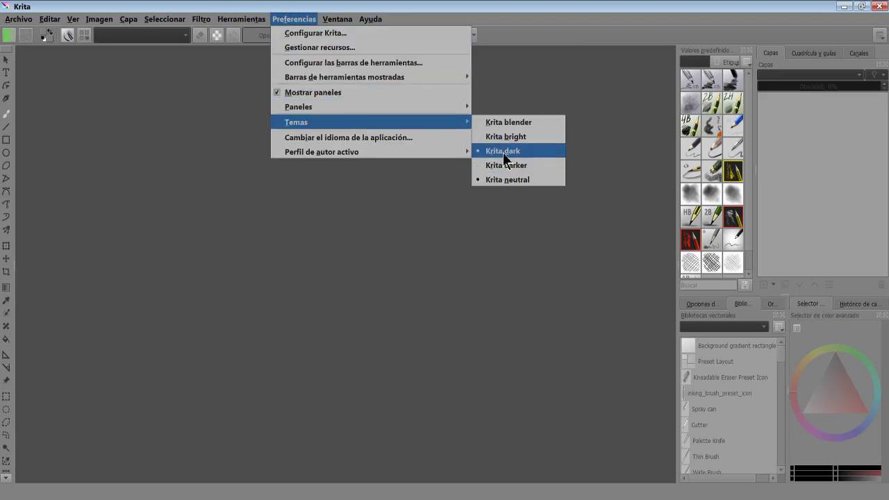
pyautogui.click(506, 152)
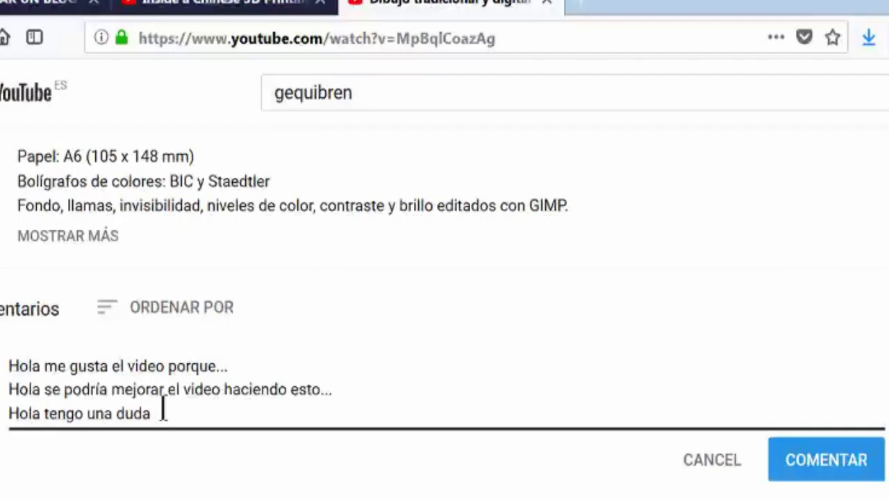
# Add the line 'Hola podrías hacer un video de' to the comment, subscribe, and like the video
pyautogui.press('Return')
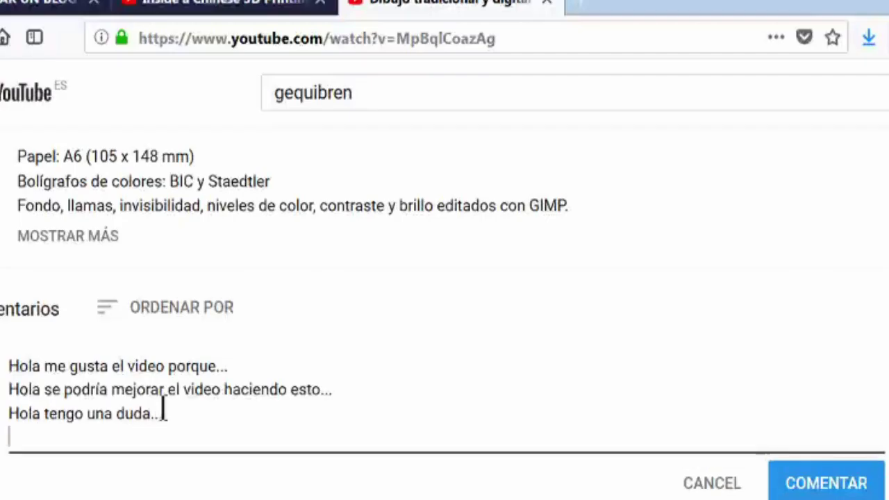
pyautogui.write('Hol')
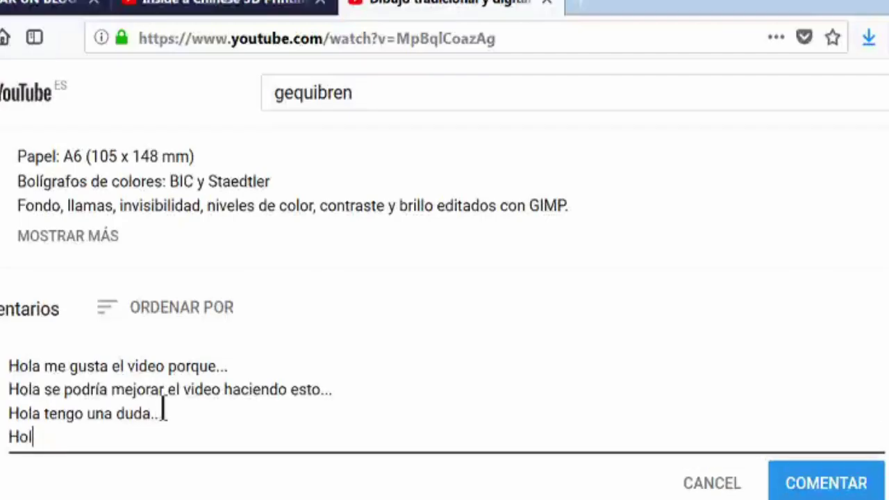
pyautogui.write('a podrías hacer un video de')
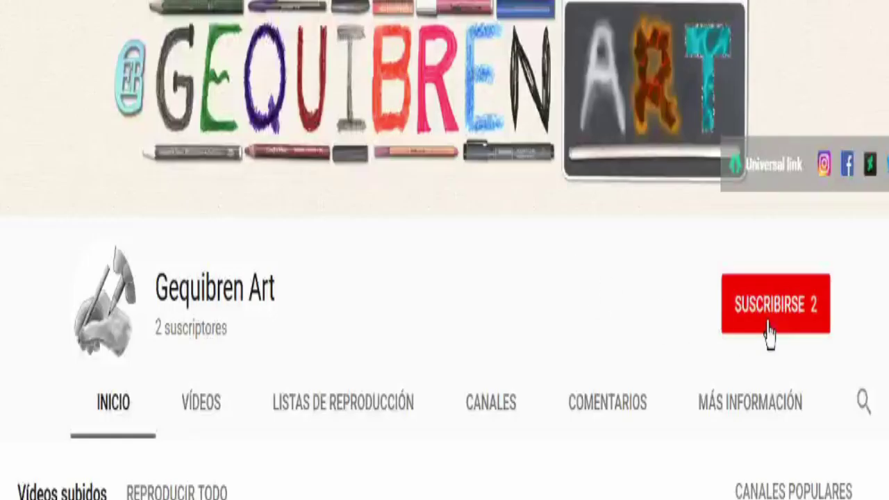
pyautogui.click(780, 319)
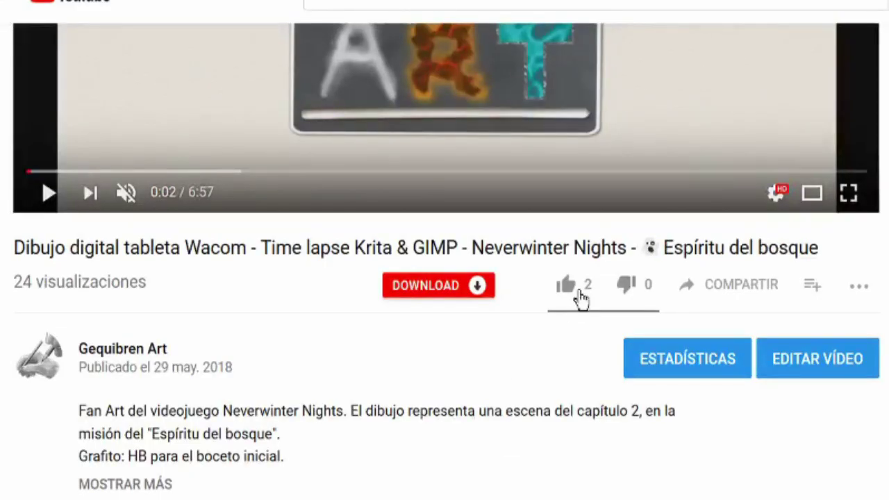
pyautogui.click(577, 289)
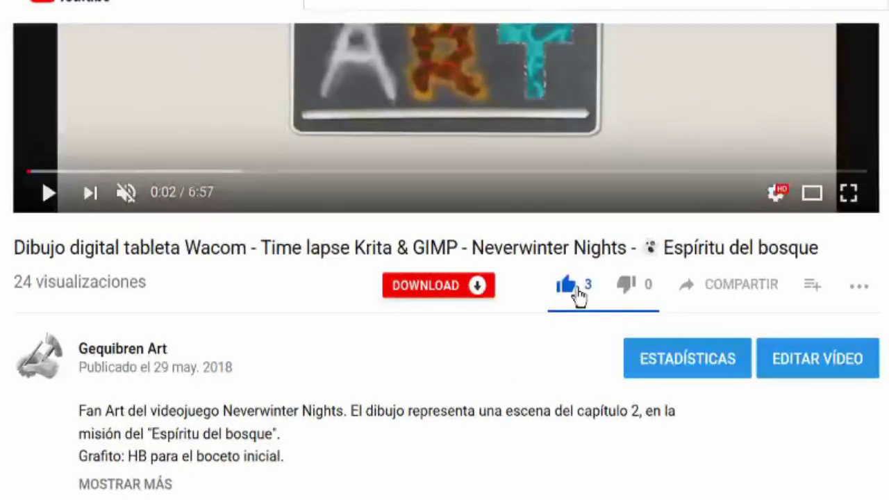